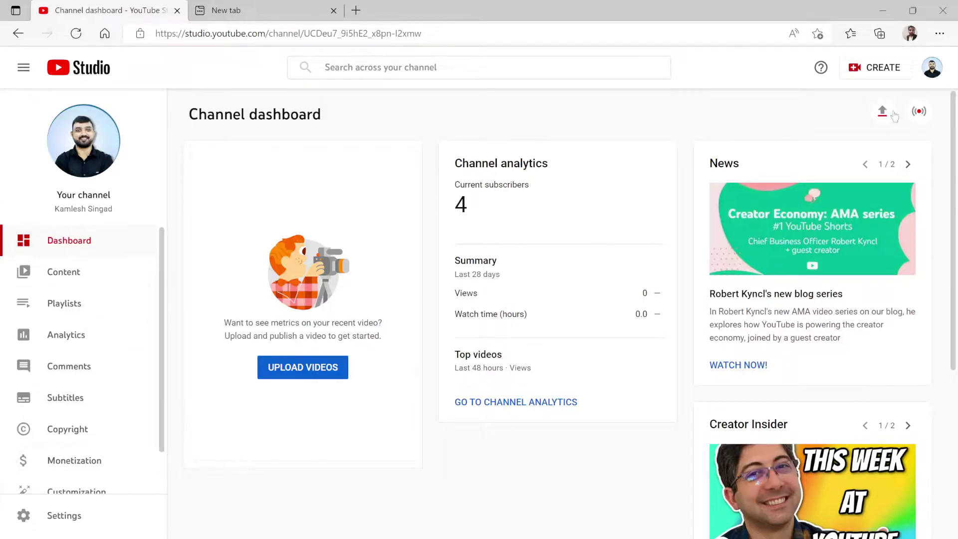
# Start scheduling a new live stream and title it "testing 3", leaving the description empty.
pyautogui.click(871, 75)
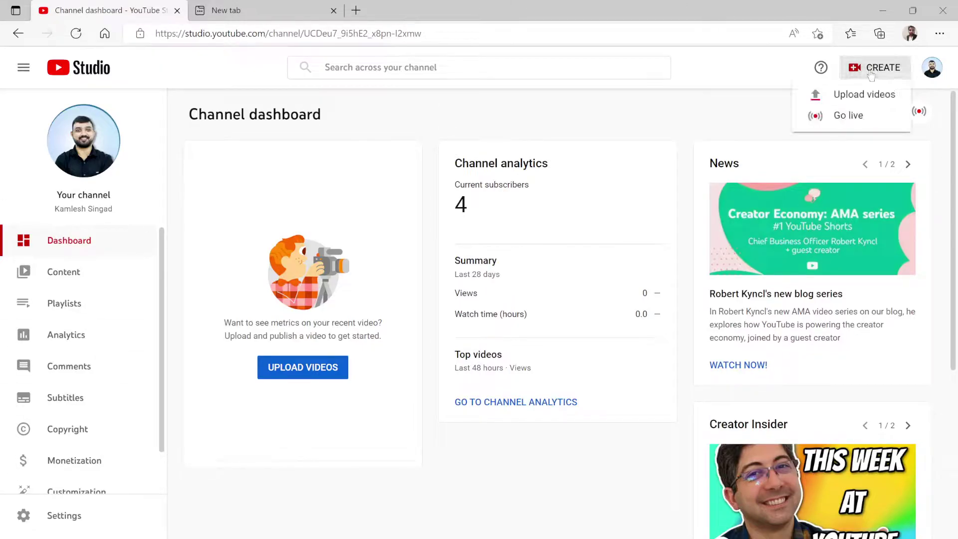
pyautogui.click(841, 117)
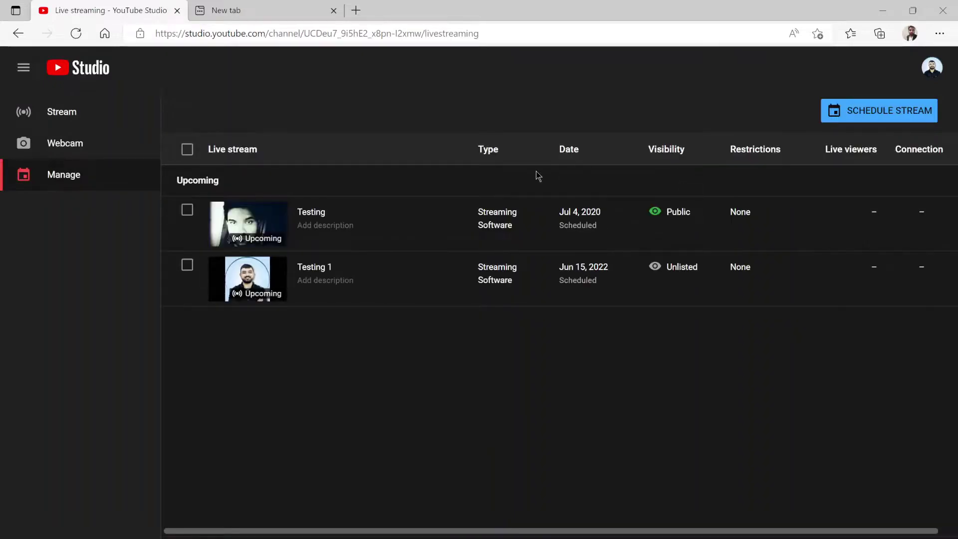
pyautogui.click(881, 115)
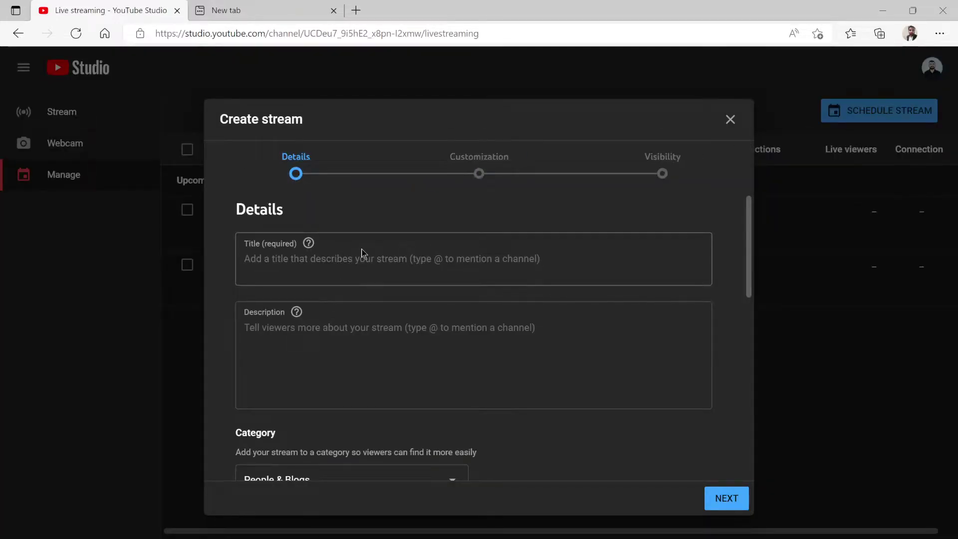
pyautogui.click(348, 269)
pyautogui.write('testing 3')
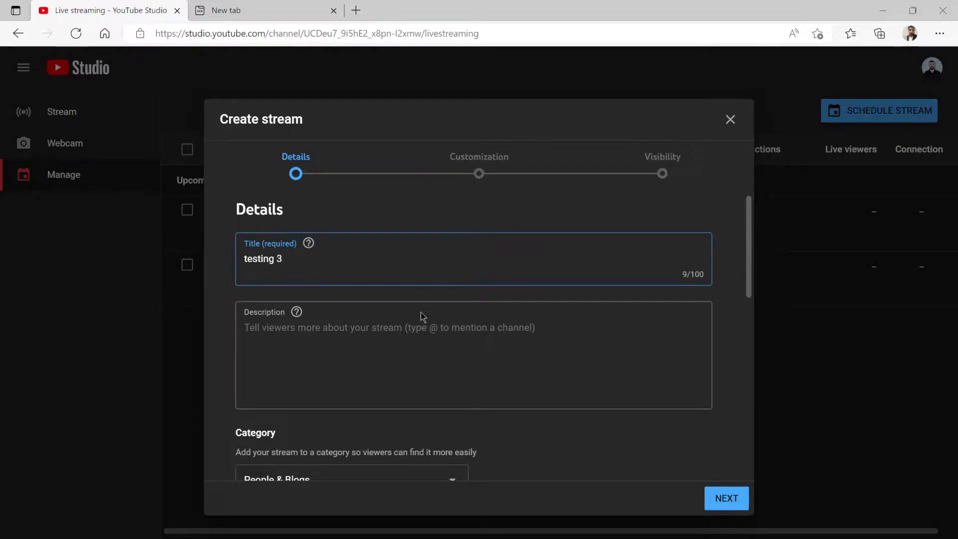
pyautogui.scroll(-2, 421, 319)
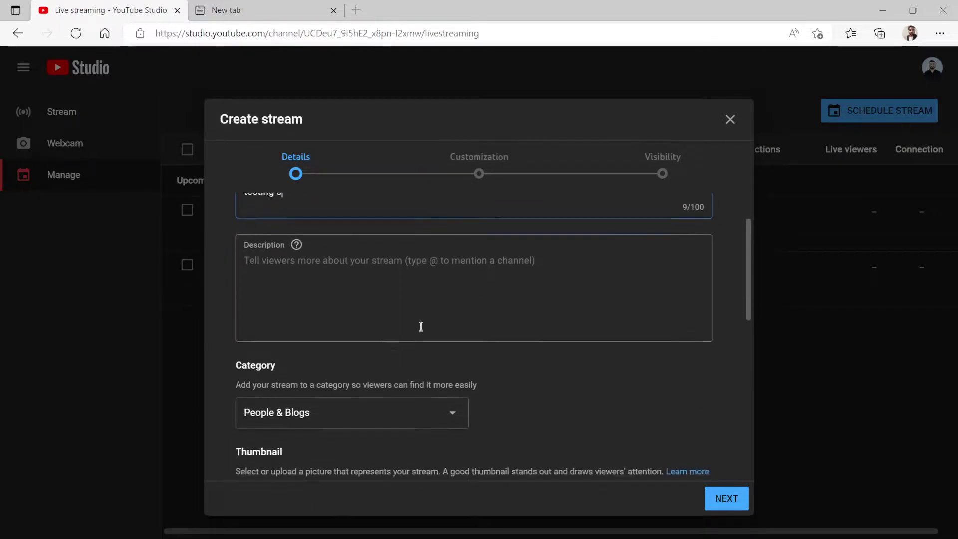
pyautogui.scroll(2, 431, 376)
pyautogui.click(360, 347)
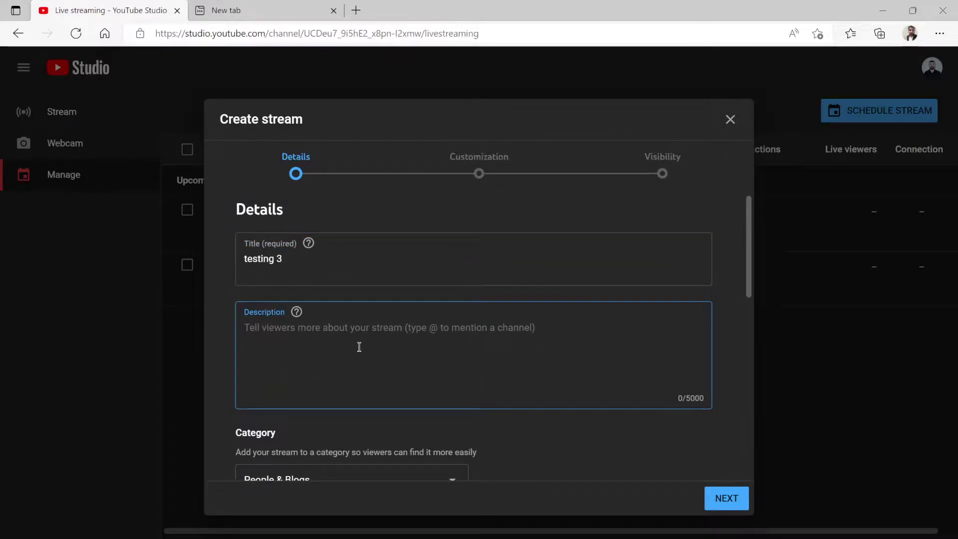
# Add the stream to the "testing" playlist.
pyautogui.scroll(-5, 360, 347)
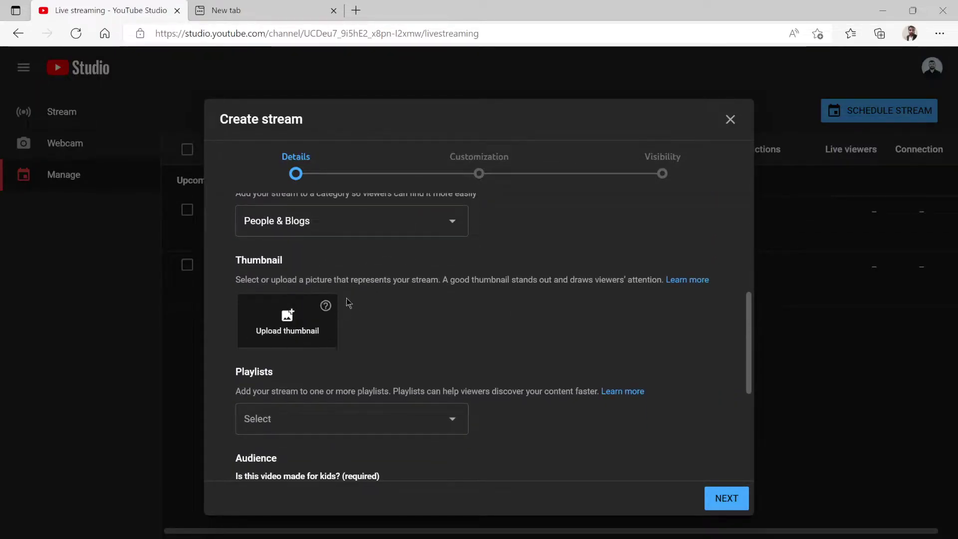
pyautogui.scroll(-3, 514, 314)
pyautogui.click(365, 255)
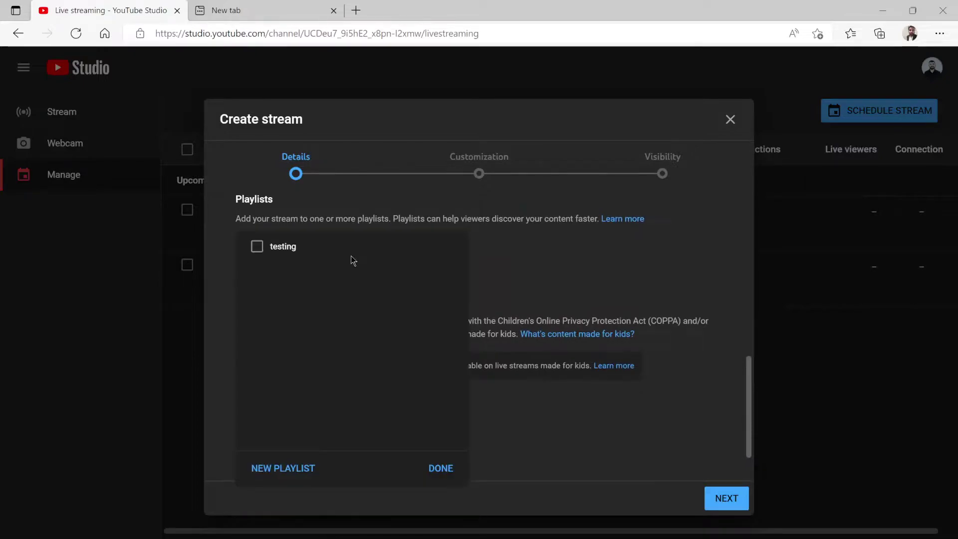
pyautogui.click(257, 247)
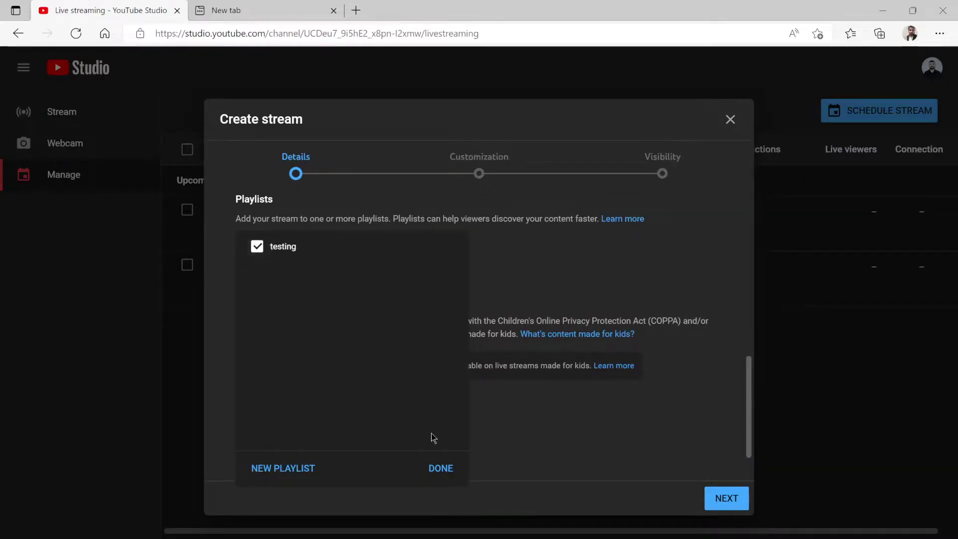
pyautogui.click(441, 469)
# Mark the stream as not made for kids and accept the default customization settings.
pyautogui.scroll(-1, 332, 349)
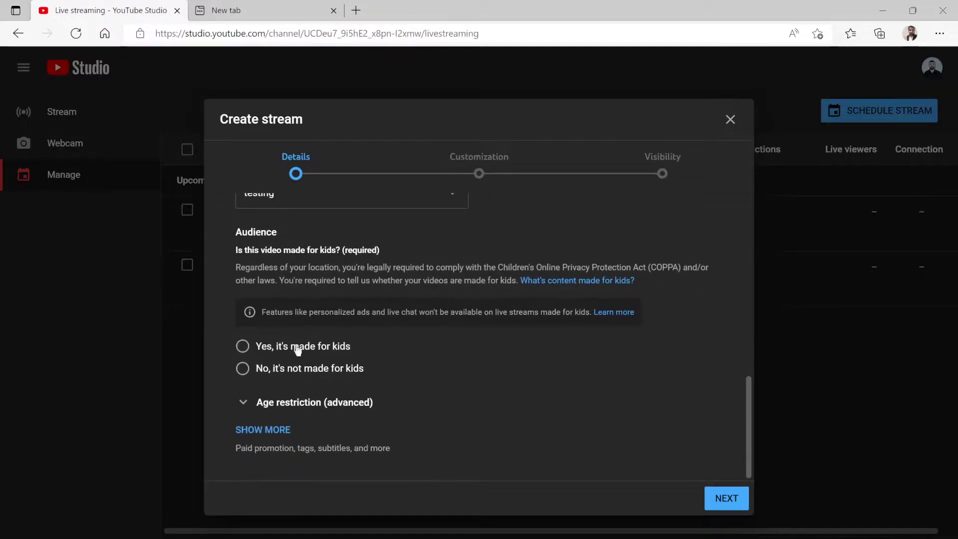
pyautogui.click(243, 369)
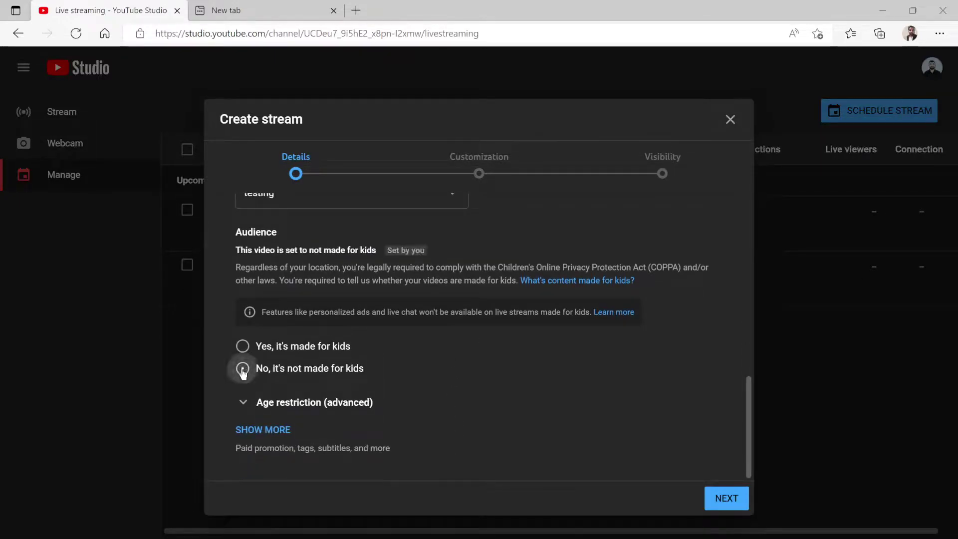
pyautogui.click(726, 498)
pyautogui.scroll(-3, 442, 359)
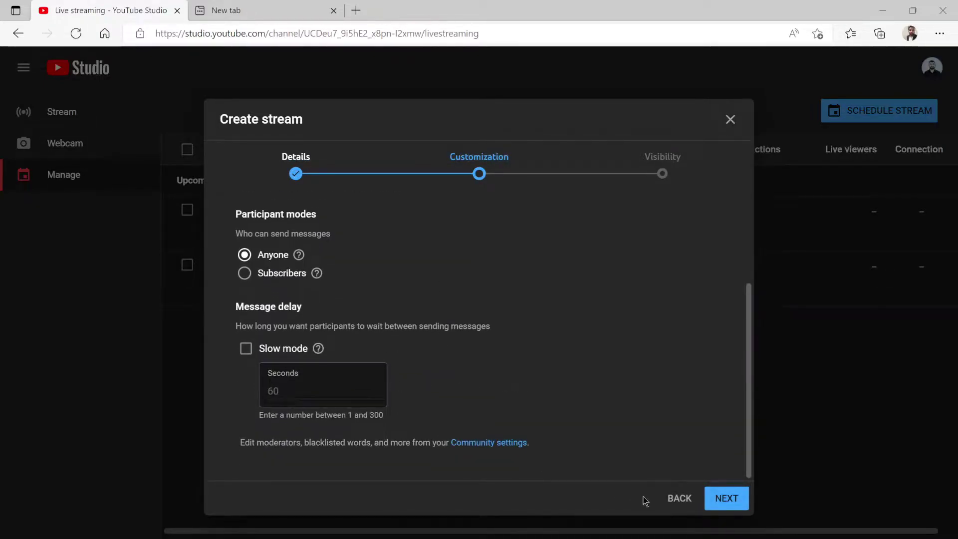
pyautogui.click(726, 498)
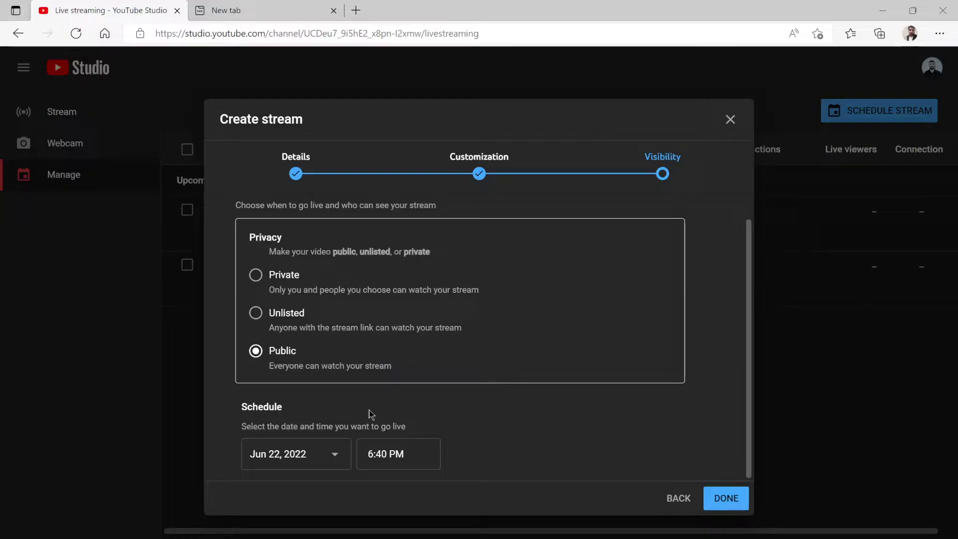
# Set the stream's start time to 8:00 PM and finish creating the scheduled stream.
pyautogui.click(375, 454)
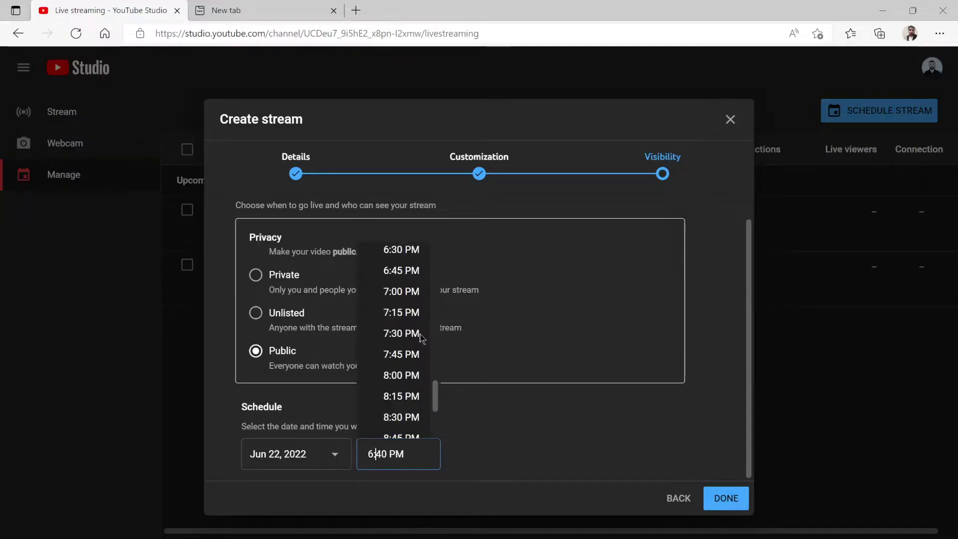
pyautogui.click(399, 375)
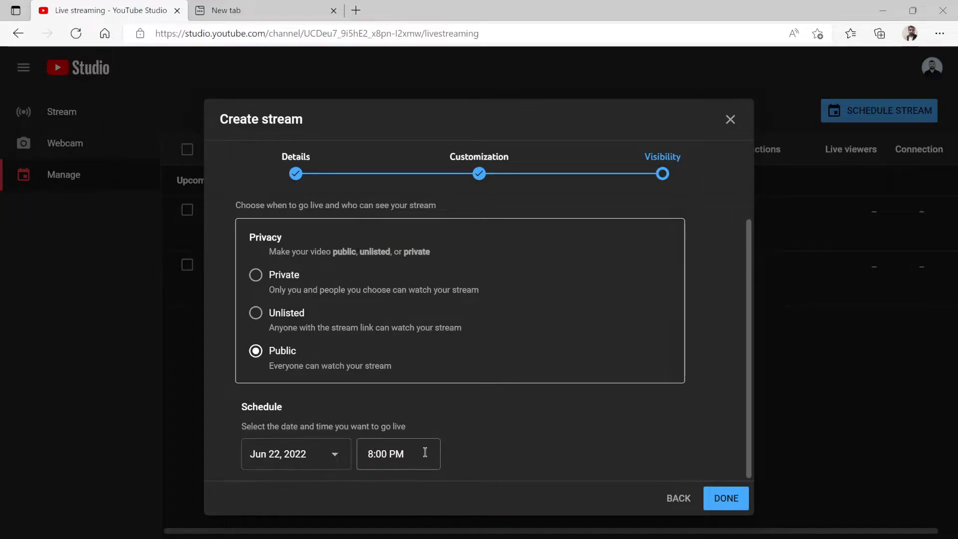
pyautogui.click(727, 501)
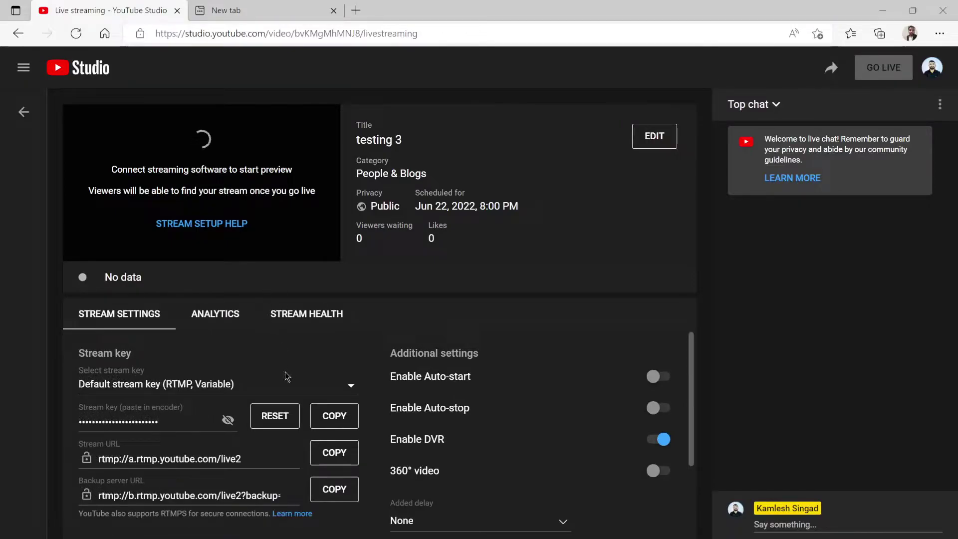
# Change the selected stream key from the default one to neet crash course (RTMP, Variable).
pyautogui.click(272, 392)
pyautogui.click(158, 357)
pyautogui.moveTo(153, 355); pyautogui.dragTo(62, 351)
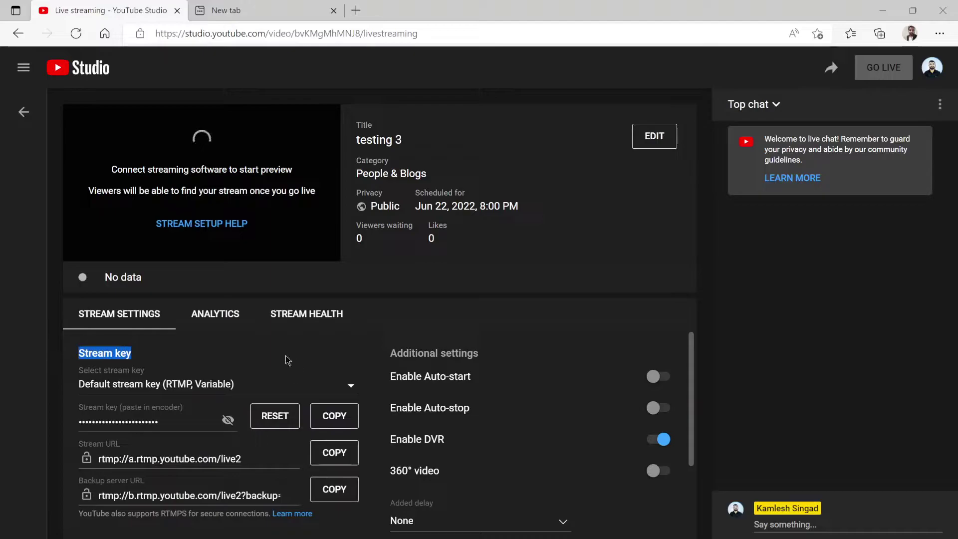
pyautogui.click(278, 392)
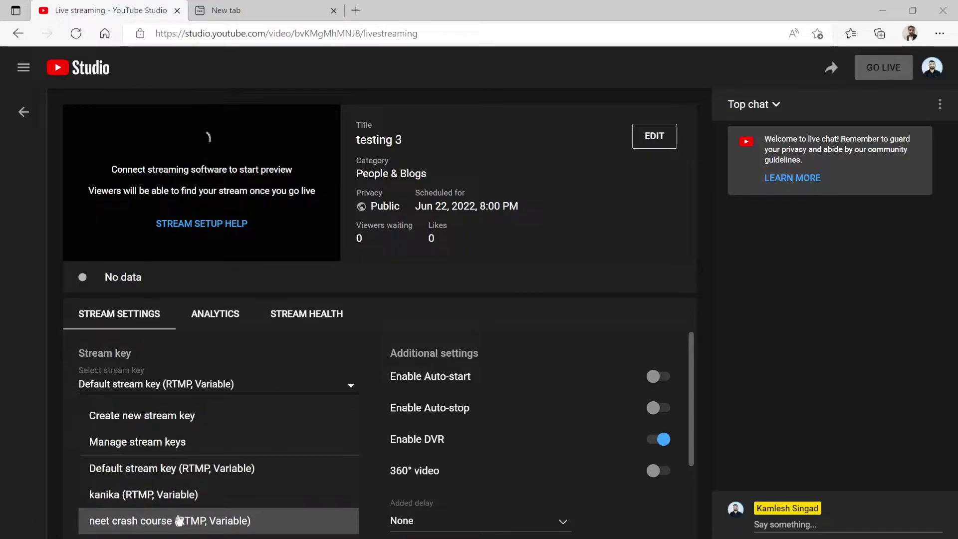
pyautogui.click(179, 520)
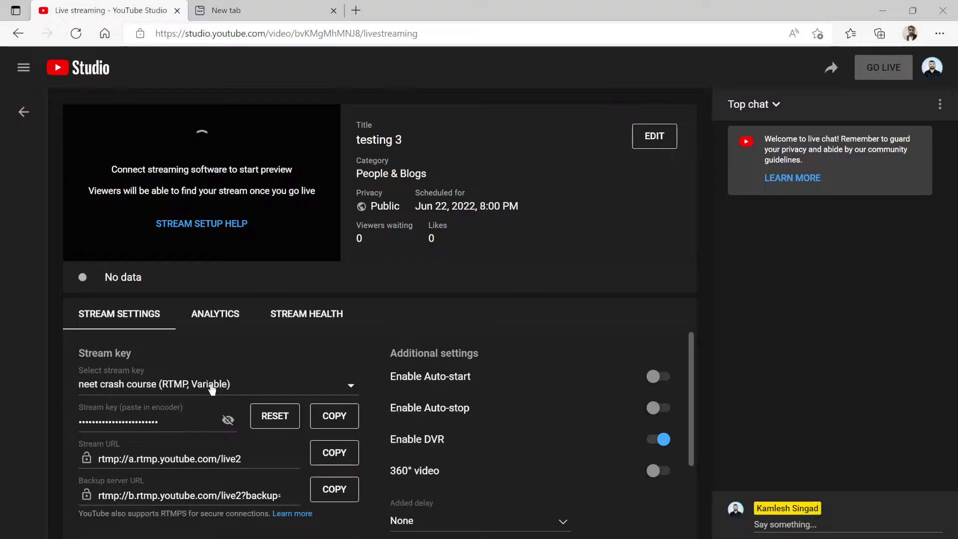
# Switch the stream to the saved key listed just below neet crash course.
pyautogui.click(211, 385)
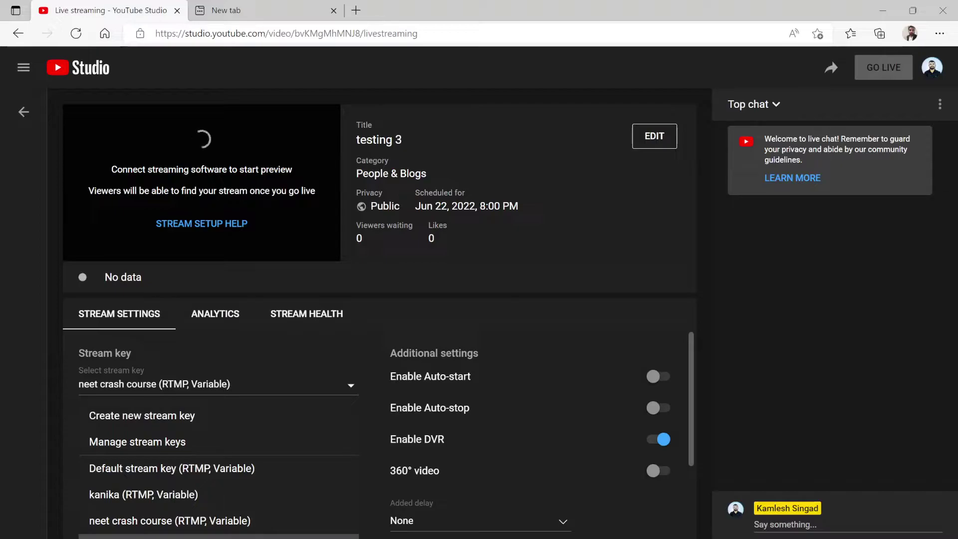
pyautogui.click(165, 536)
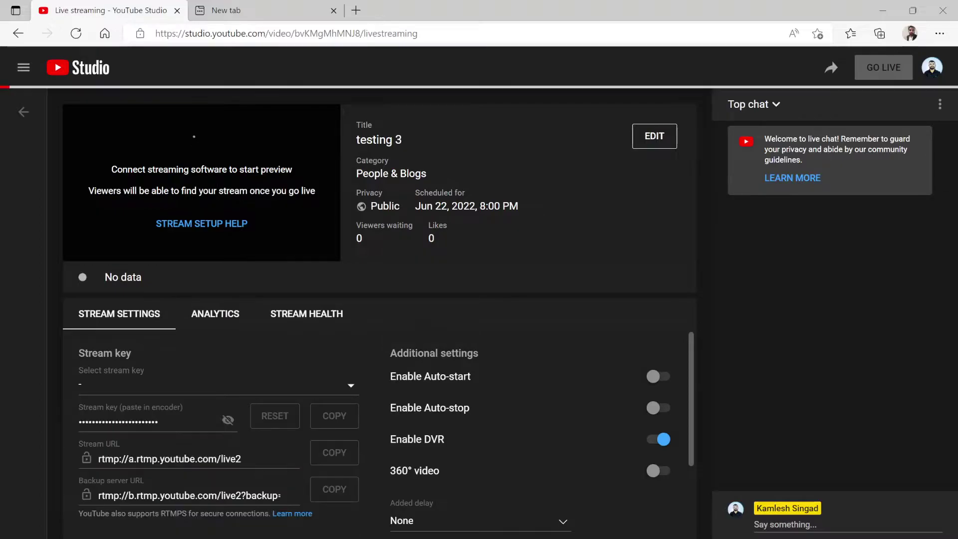
pyautogui.click(252, 385)
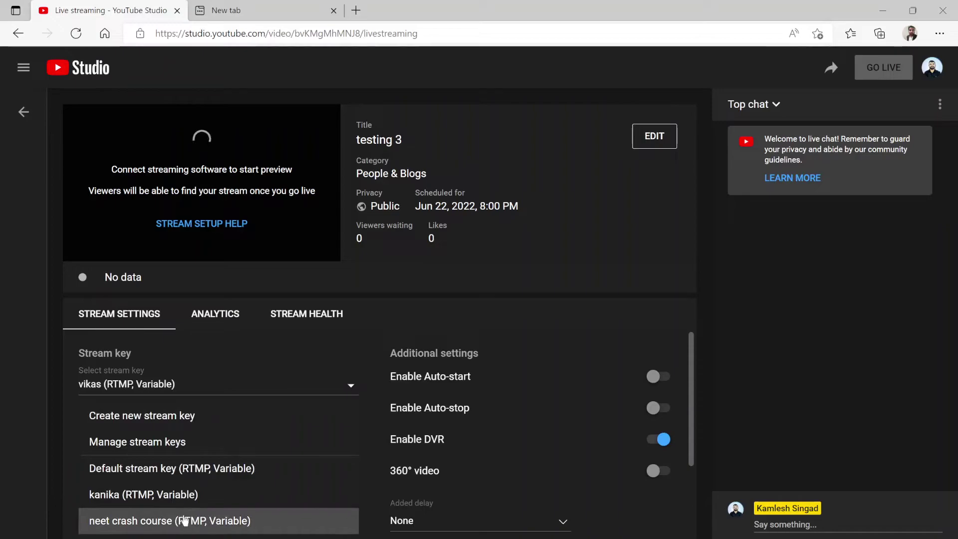
pyautogui.click(480, 288)
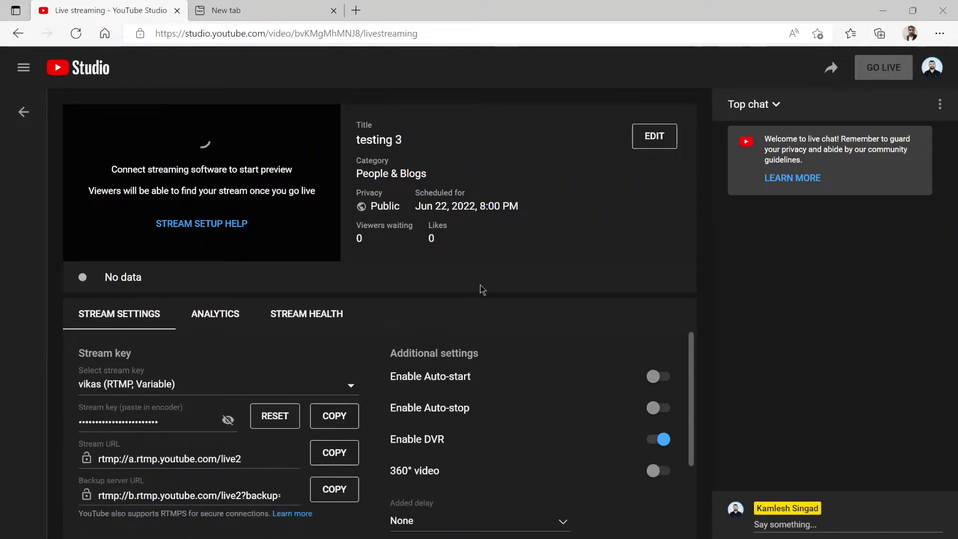
# Select the neet crash course (RTMP, Variable) stream key, then reveal and copy its value.
pyautogui.click(201, 387)
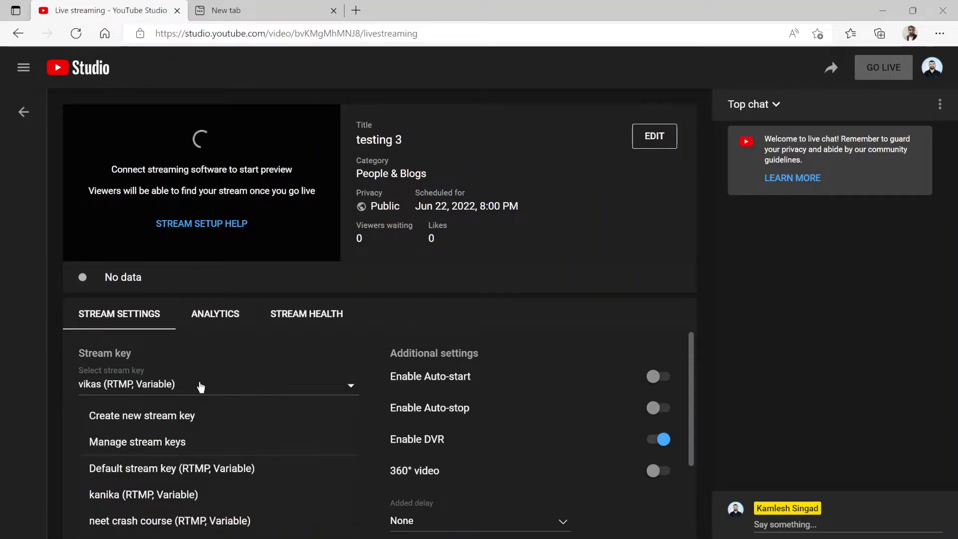
pyautogui.click(204, 494)
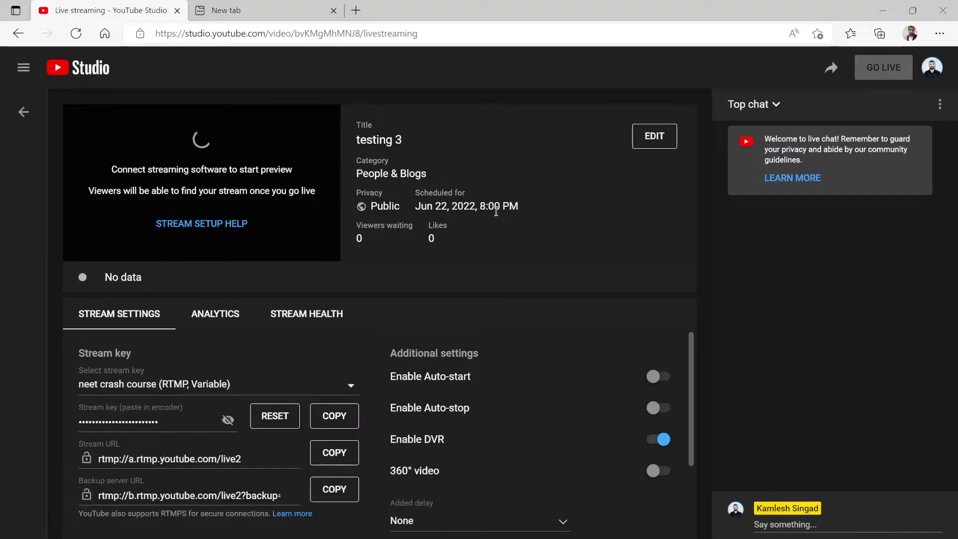
pyautogui.click(230, 420)
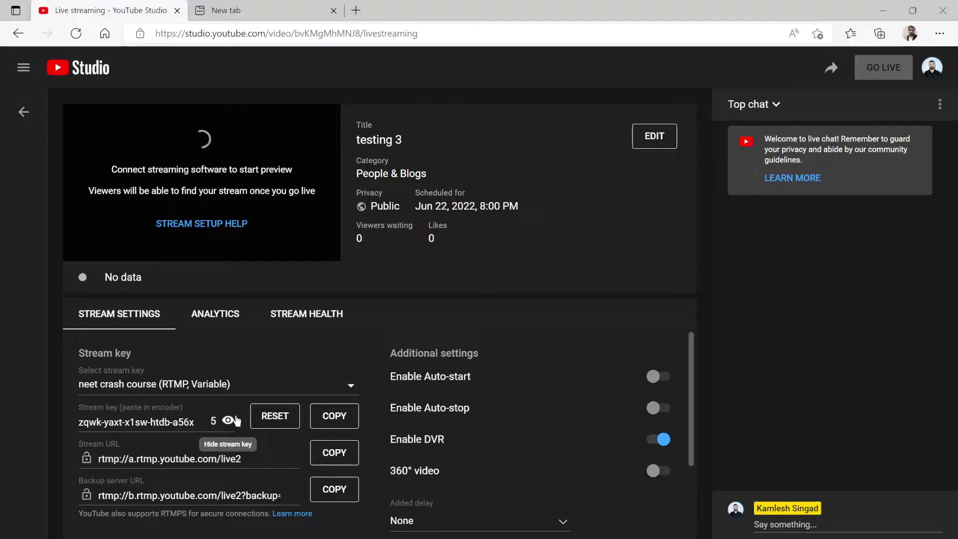
pyautogui.click(334, 418)
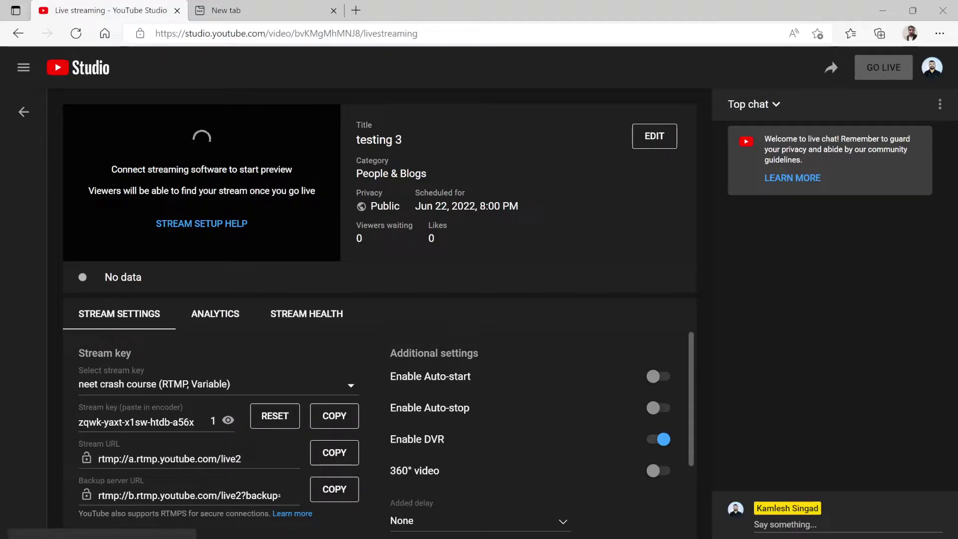
# Launch OBS Studio (64bit) as an additional instance alongside the one already running.
pyautogui.moveTo(309, 538)
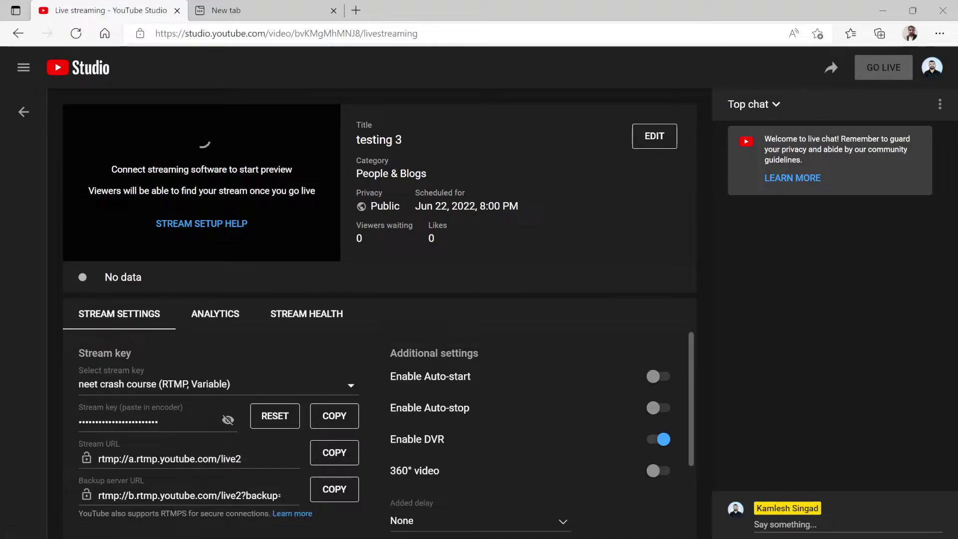
pyautogui.press('super')
pyautogui.write('obs')
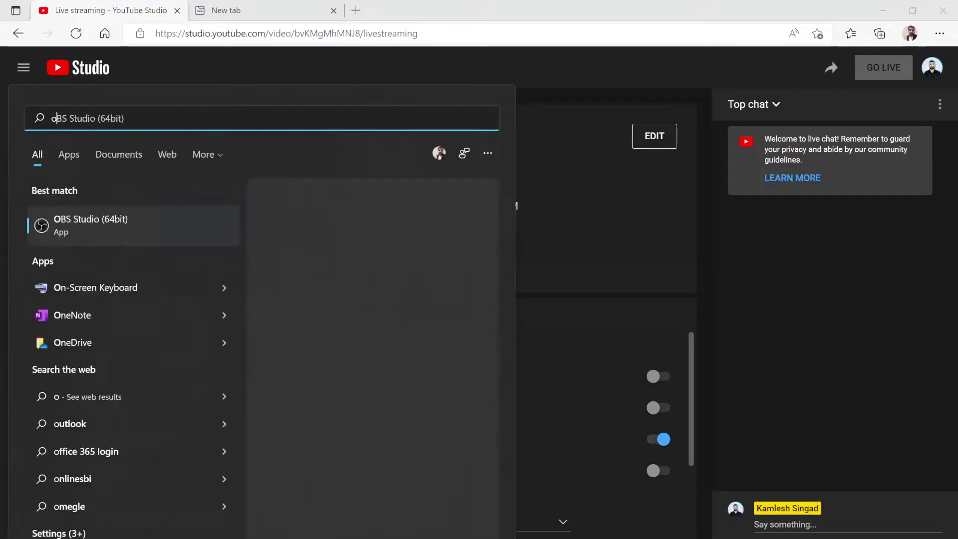
pyautogui.press('Return')
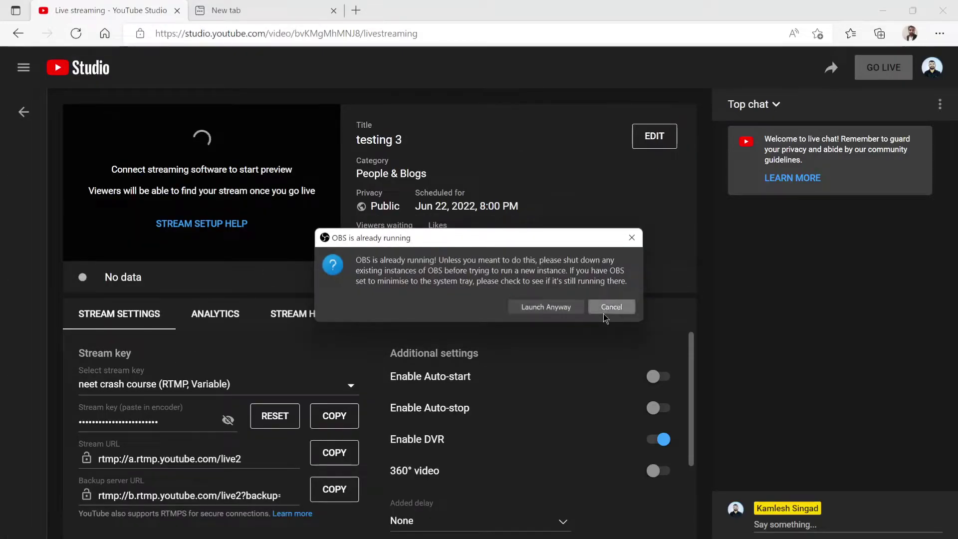
pyautogui.click(562, 307)
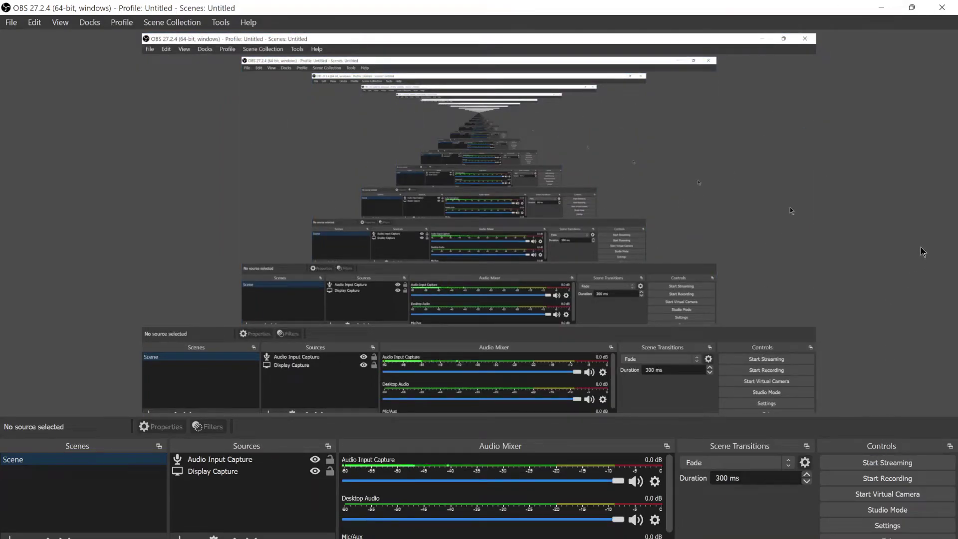
# Replace the stream key in the OBS stream settings with the copied key for the YouTube - RTMPS service and save.
pyautogui.click(903, 532)
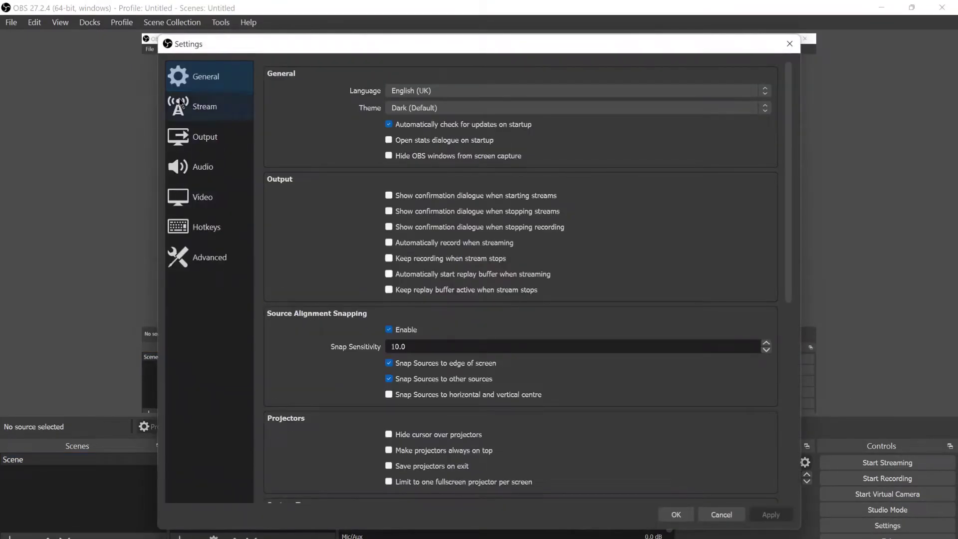
pyautogui.click(178, 102)
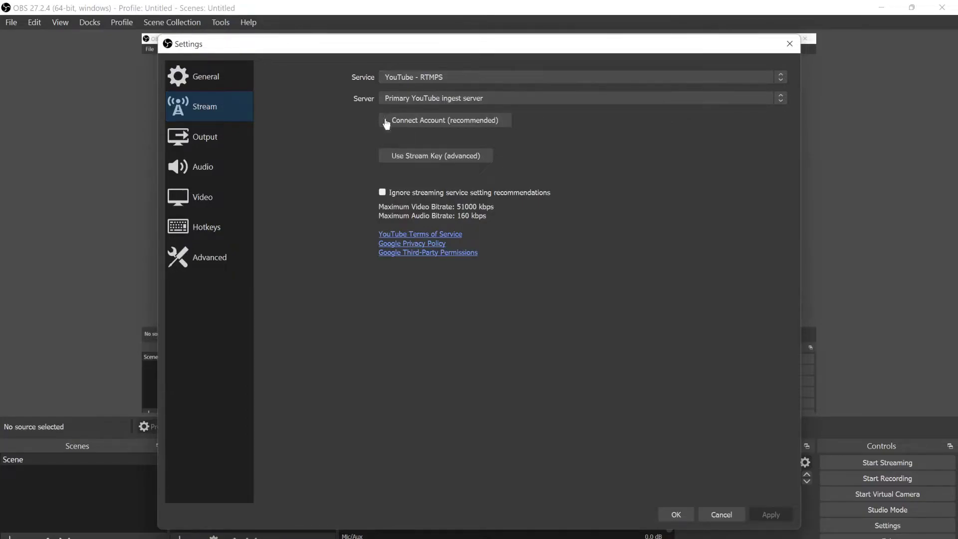
pyautogui.click(424, 156)
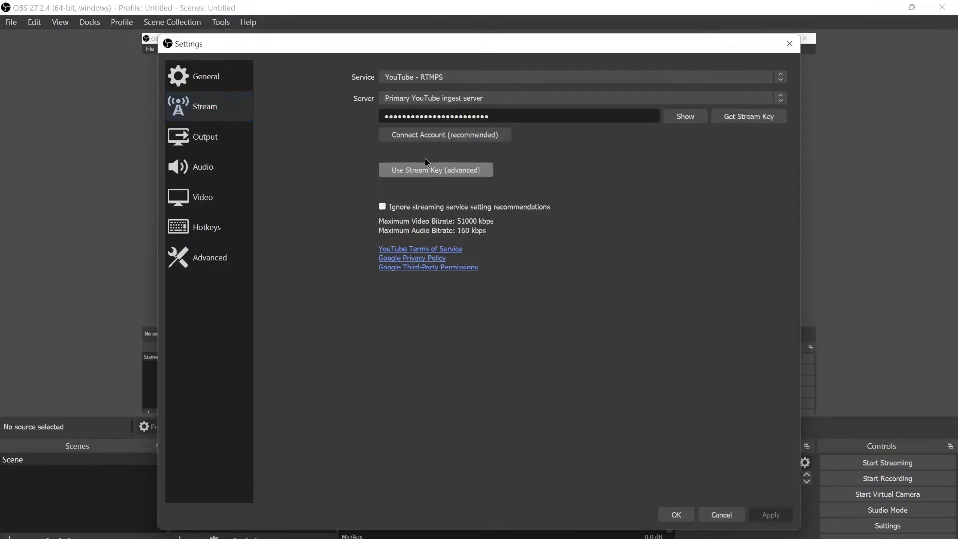
pyautogui.click(680, 119)
pyautogui.tripleClick(577, 120)
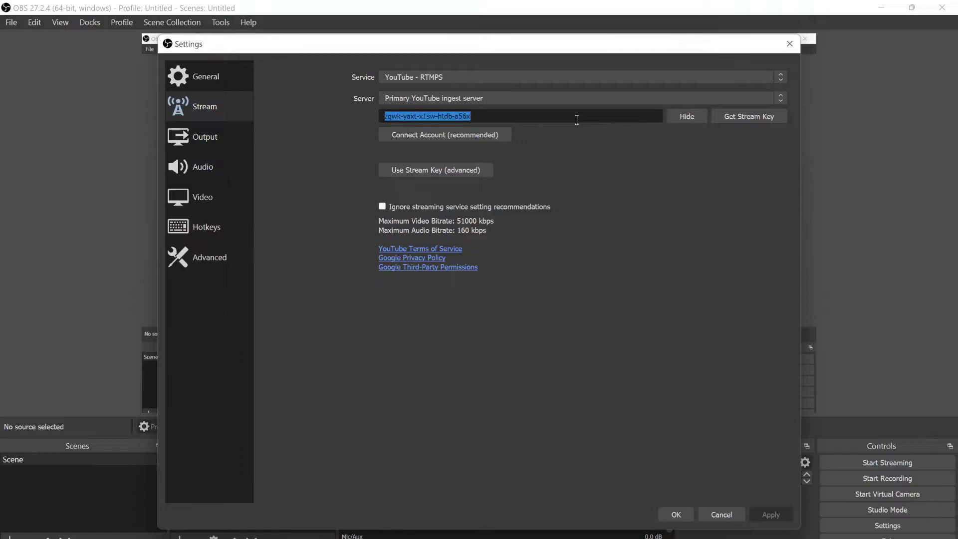
pyautogui.hotkey('ctrl', 'v')
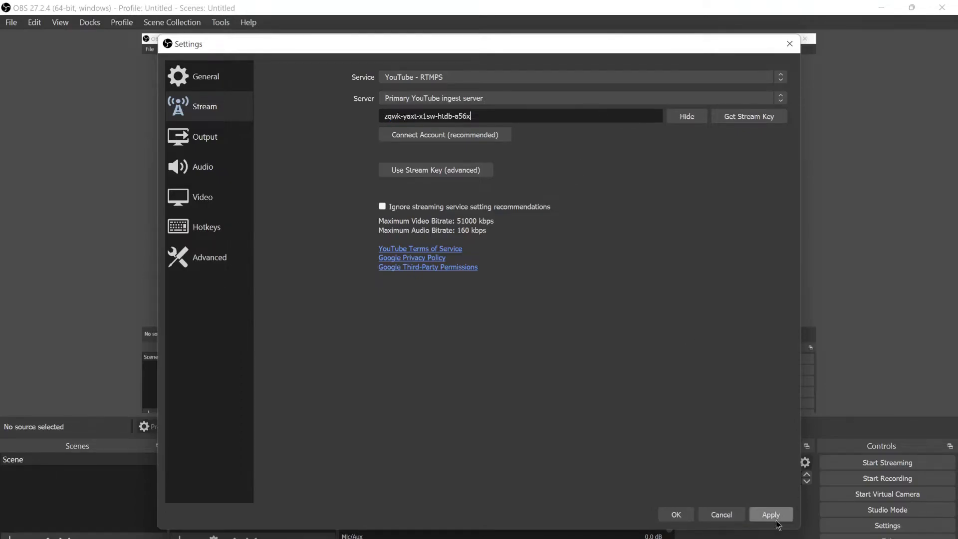
pyautogui.click(680, 519)
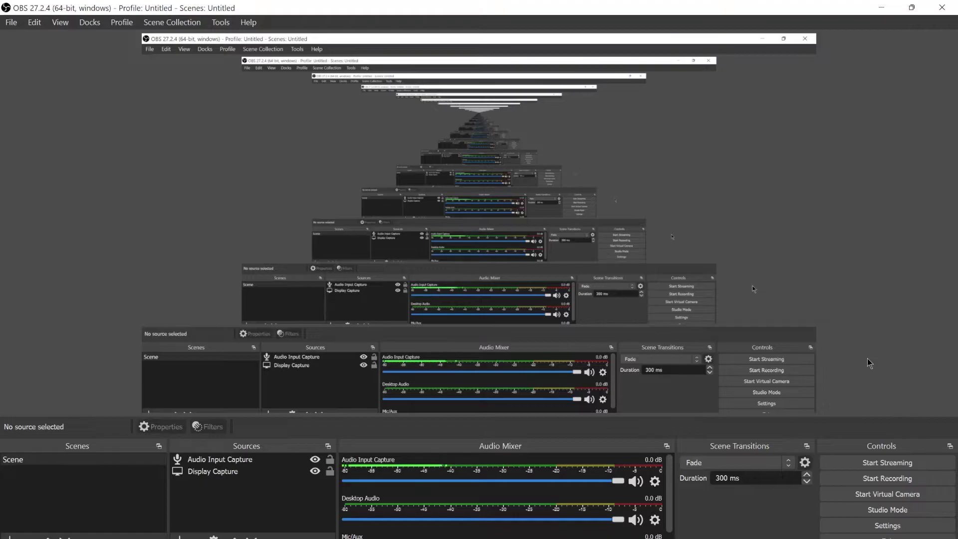
# Switch to YouTube Studio, start scheduling another stream from the streams list and mark it as not made for kids.
pyautogui.click(881, 8)
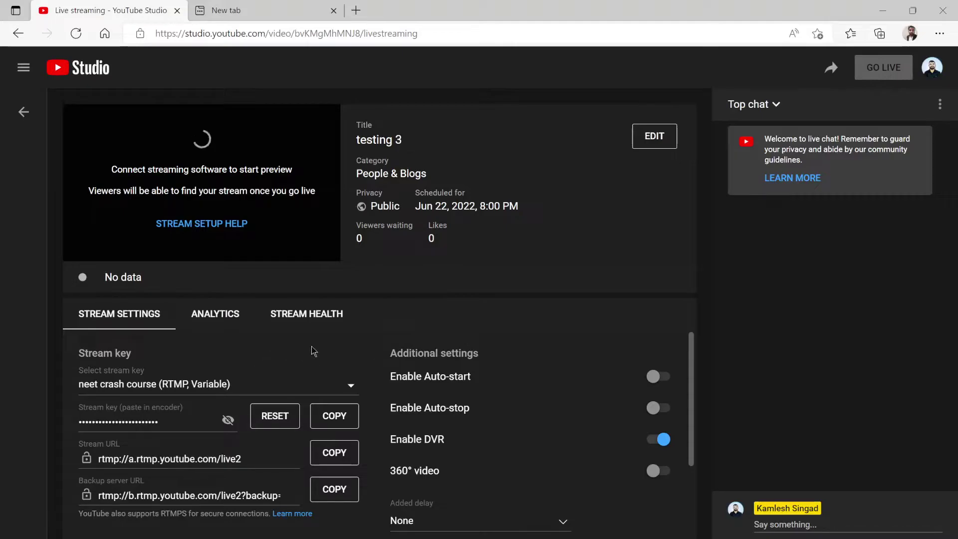
pyautogui.click(23, 112)
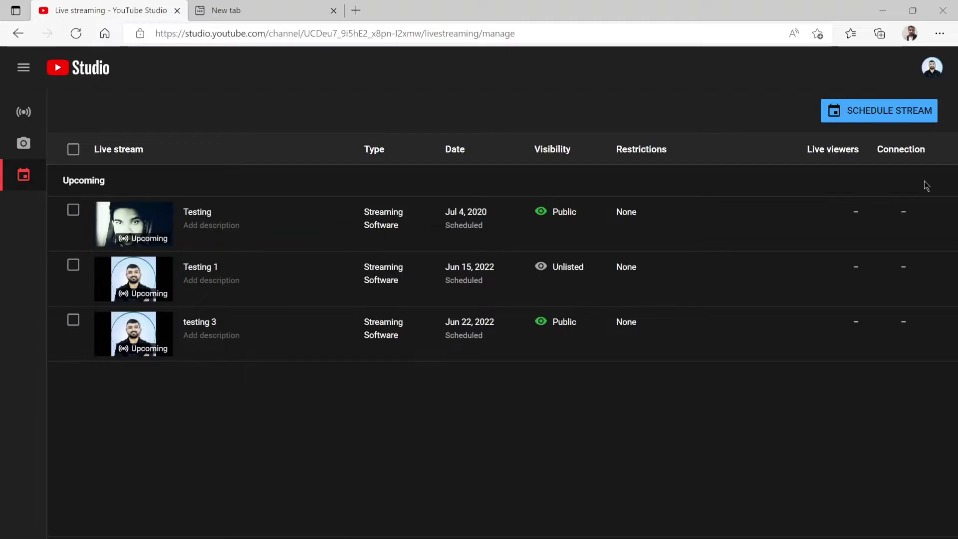
pyautogui.click(856, 113)
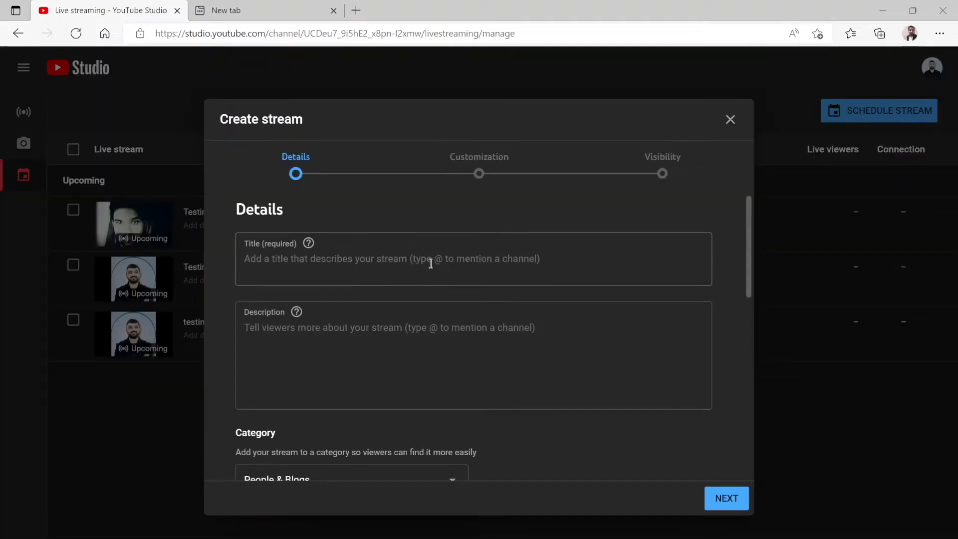
pyautogui.scroll(-10, 469, 329)
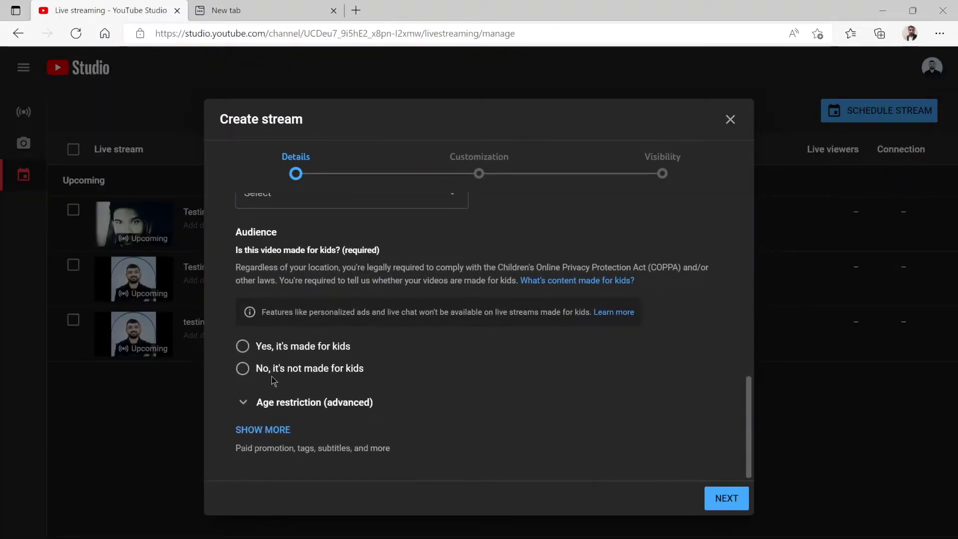
pyautogui.click(286, 369)
# Title the new stream "Testing 4".
pyautogui.scroll(5, 356, 381)
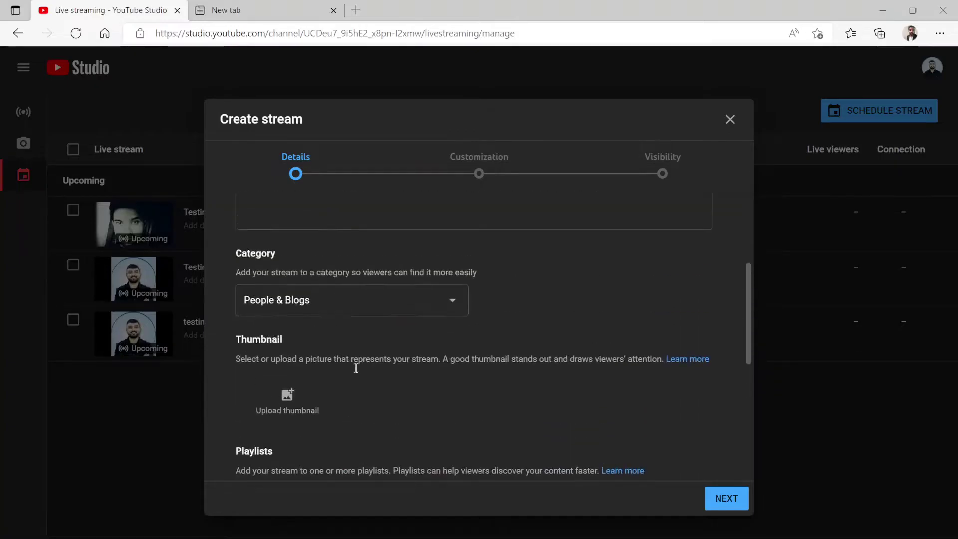
pyautogui.scroll(5, 355, 381)
pyautogui.click(377, 258)
pyautogui.write('T')
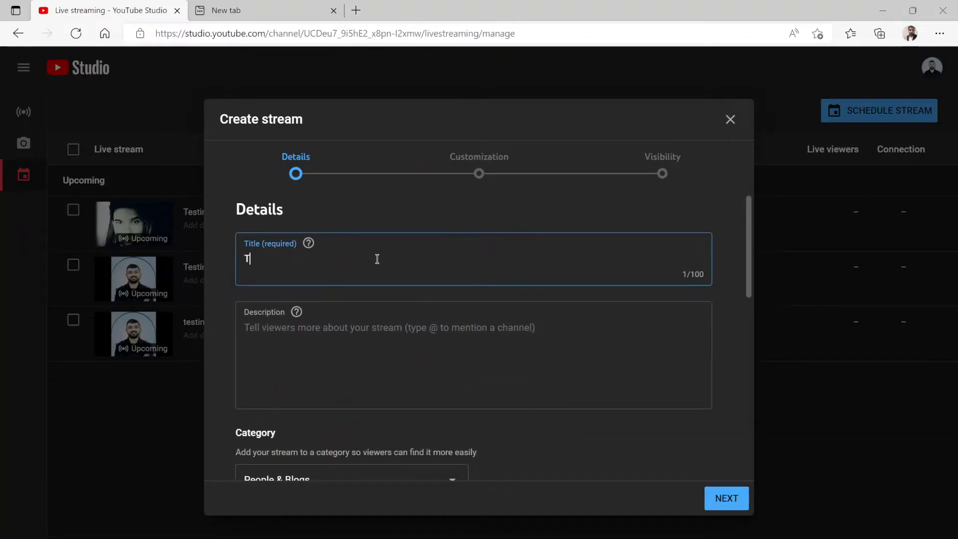
pyautogui.write('esting 4')
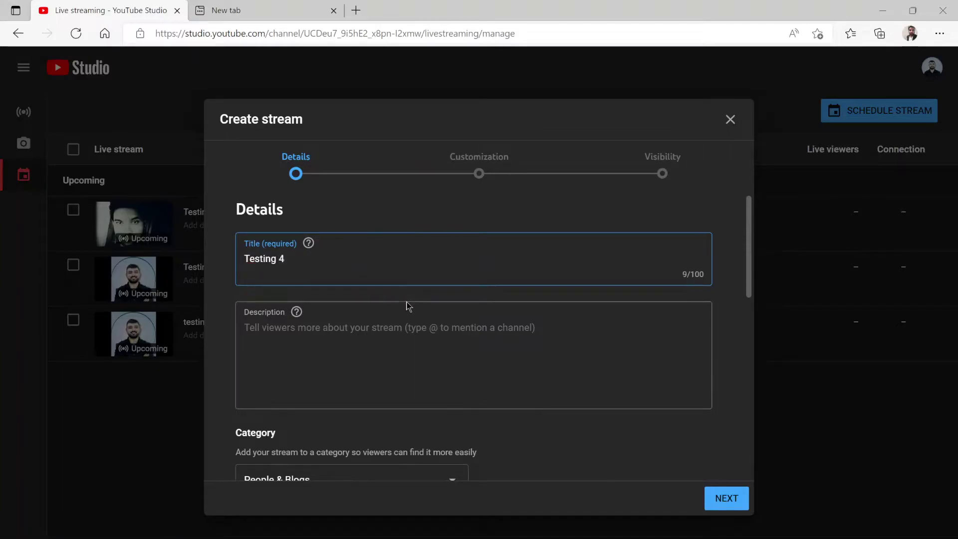
# Add the new stream to the testing playlist.
pyautogui.scroll(-6, 405, 306)
pyautogui.scroll(-2, 466, 359)
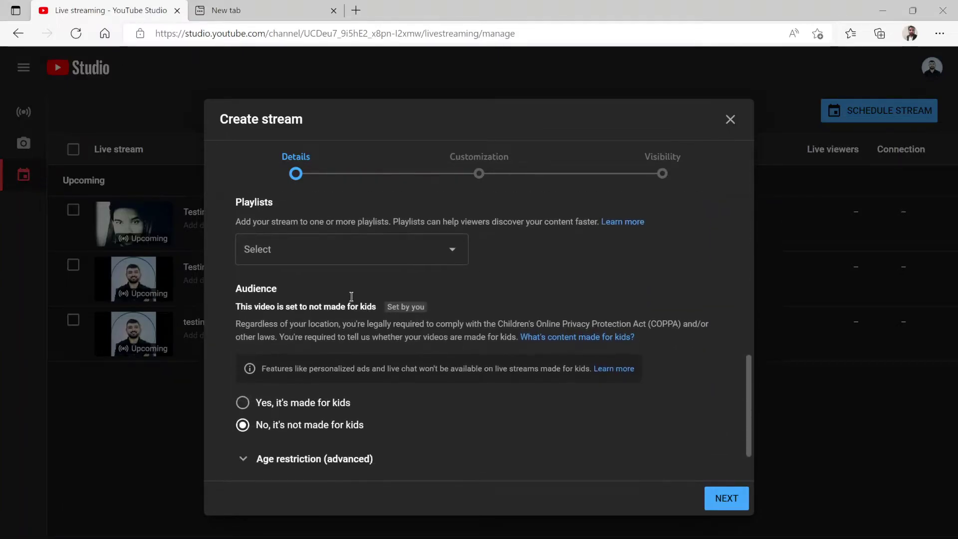
pyautogui.click(345, 247)
pyautogui.click(272, 249)
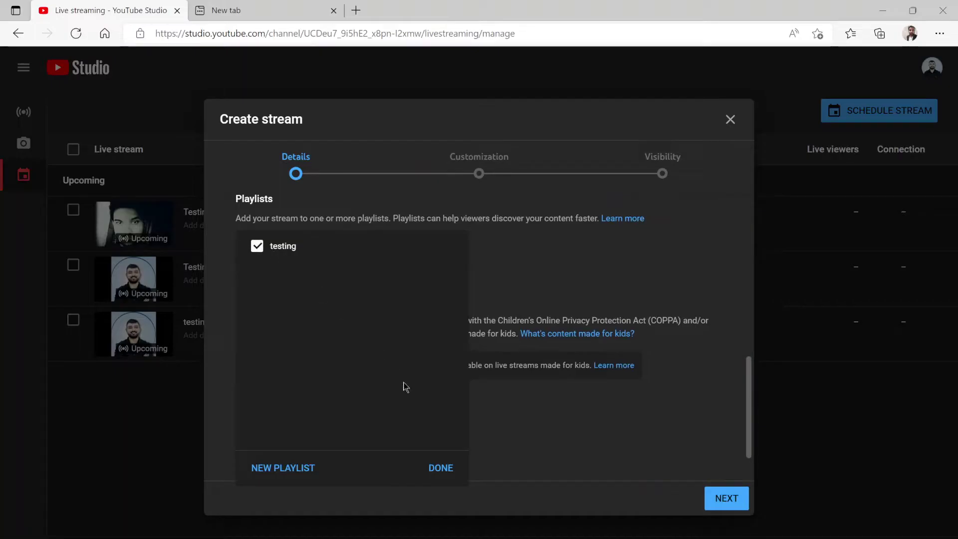
pyautogui.click(439, 468)
# Set the stream's date to Jun 23, 2022 and finish scheduling it with the default customization, privacy and time.
pyautogui.scroll(-1, 466, 347)
pyautogui.click(713, 501)
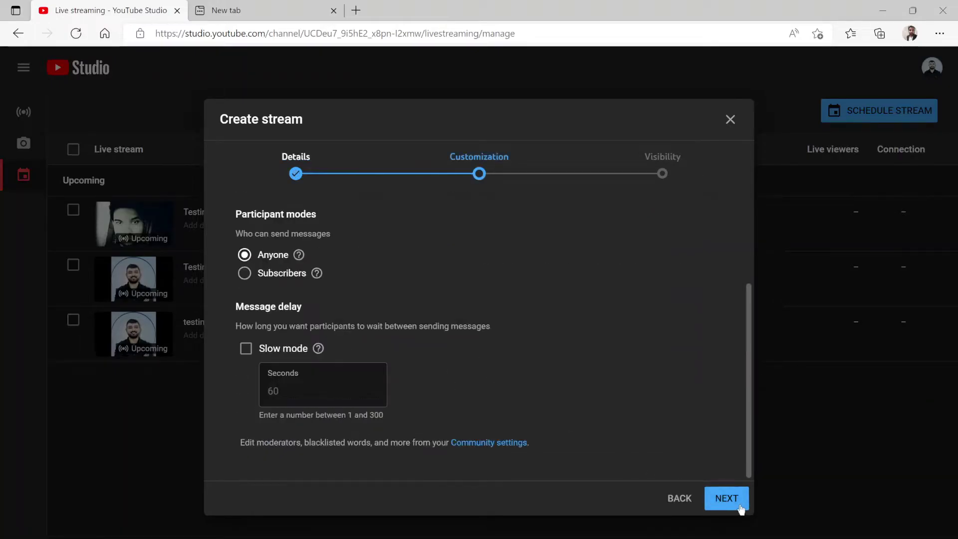
pyautogui.click(728, 498)
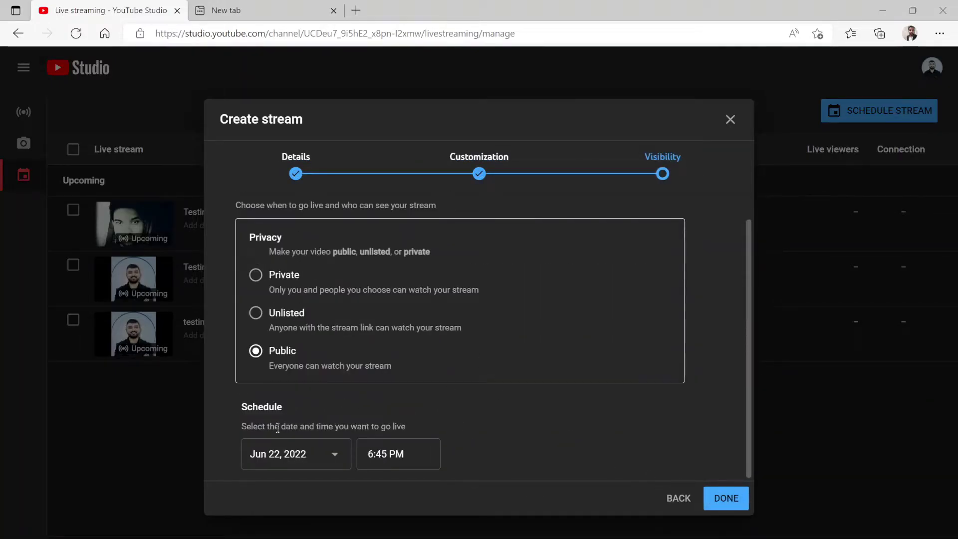
pyautogui.click(282, 454)
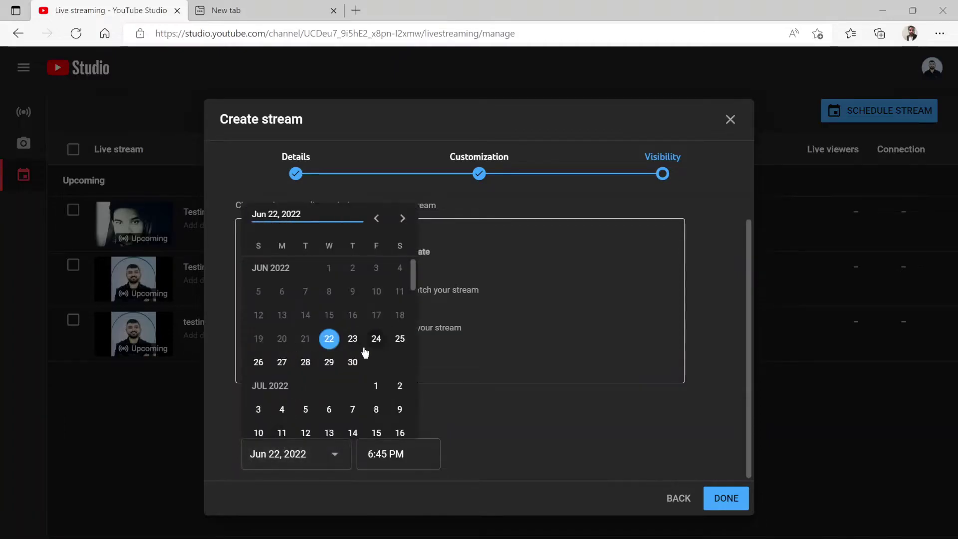
pyautogui.click(352, 337)
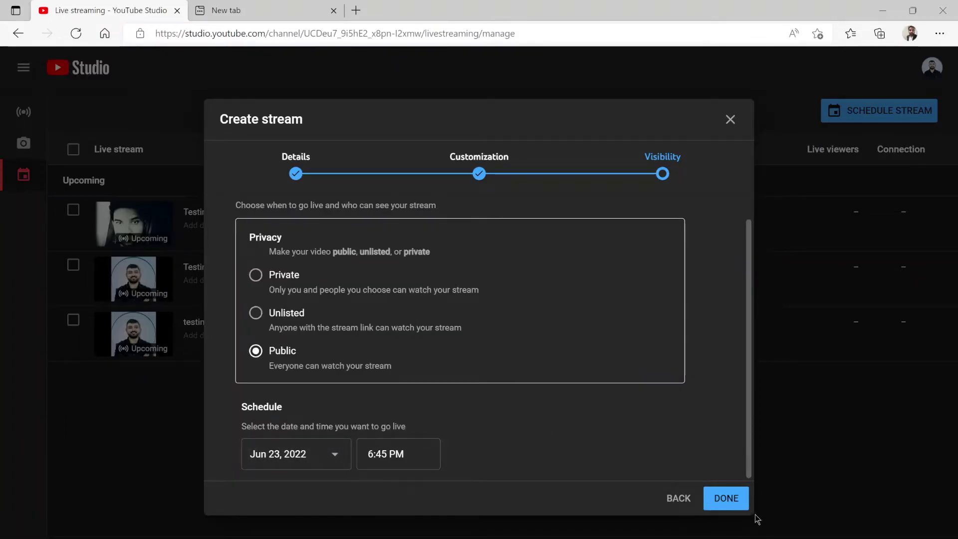
pyautogui.click(726, 499)
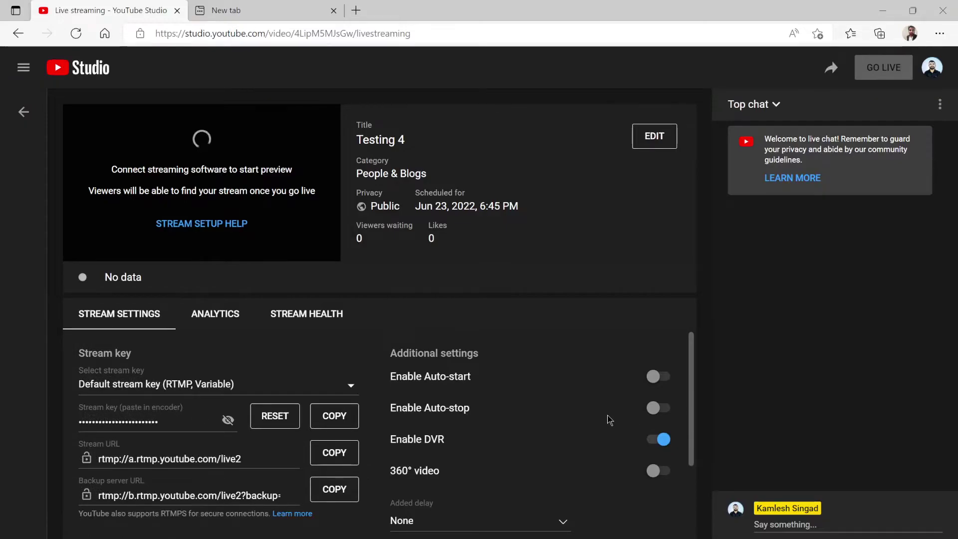
# Assign the saved neet crash course (RTMP, Variable) stream key to the Testing 4 stream.
pyautogui.click(240, 389)
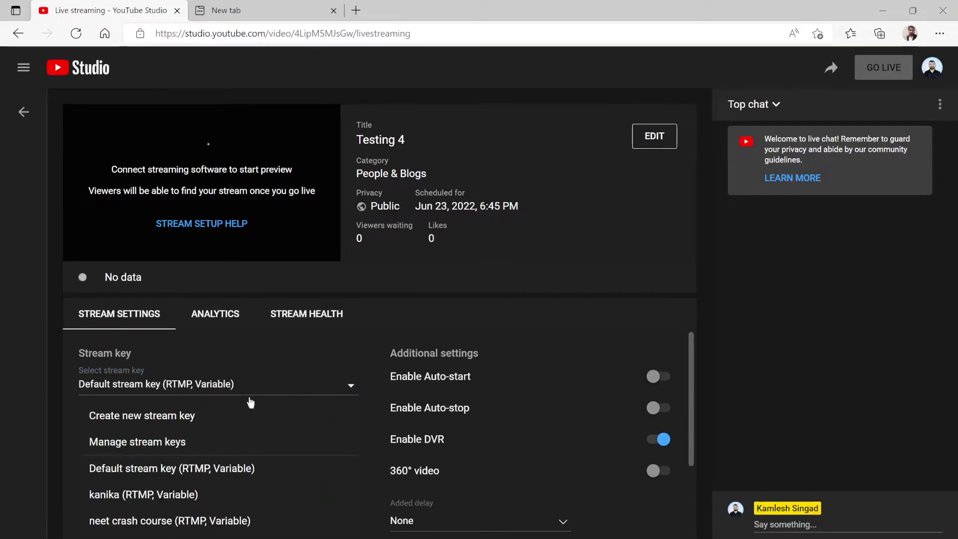
pyautogui.click(182, 522)
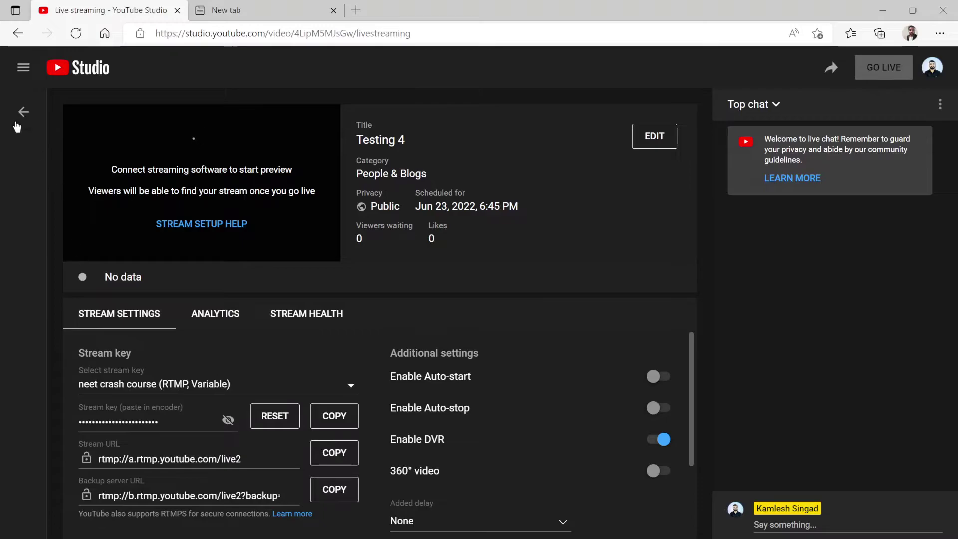
pyautogui.click(185, 391)
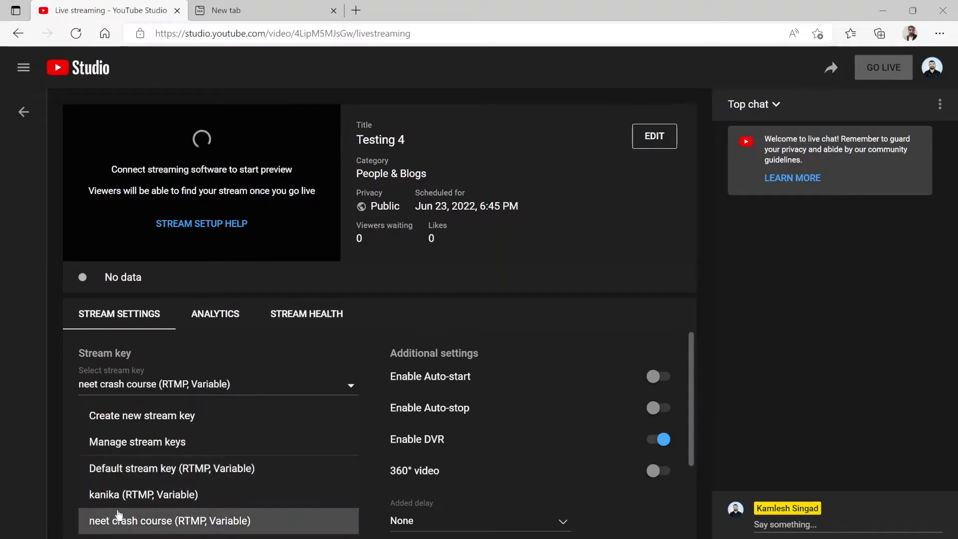
pyautogui.click(551, 276)
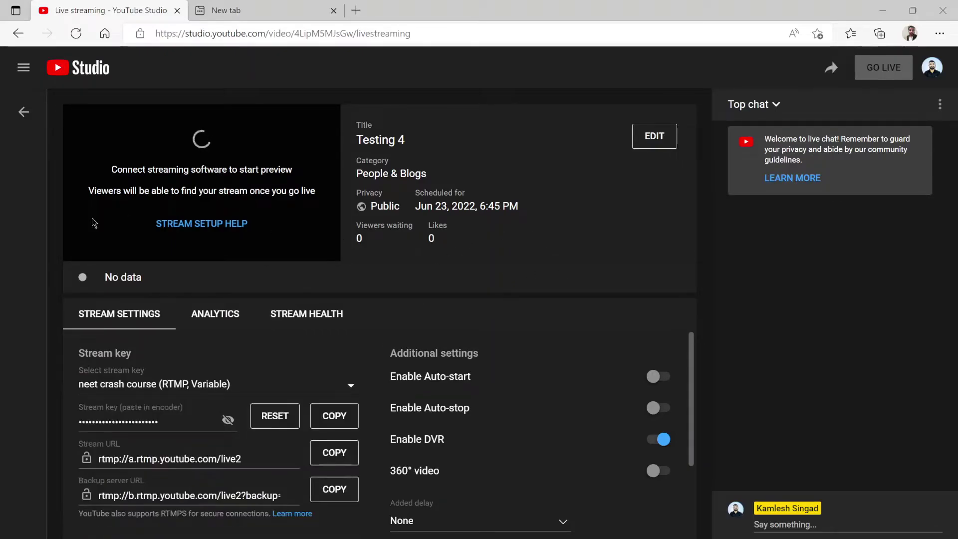
# Open the testing 3 stream, view the second OBS window and check the stream's connection status in YouTube Studio.
pyautogui.click(23, 120)
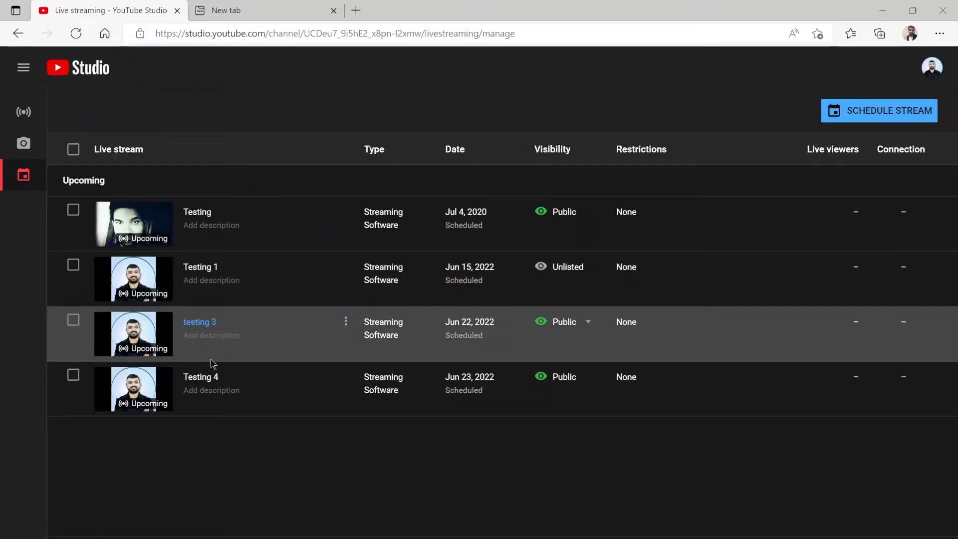
pyautogui.click(196, 326)
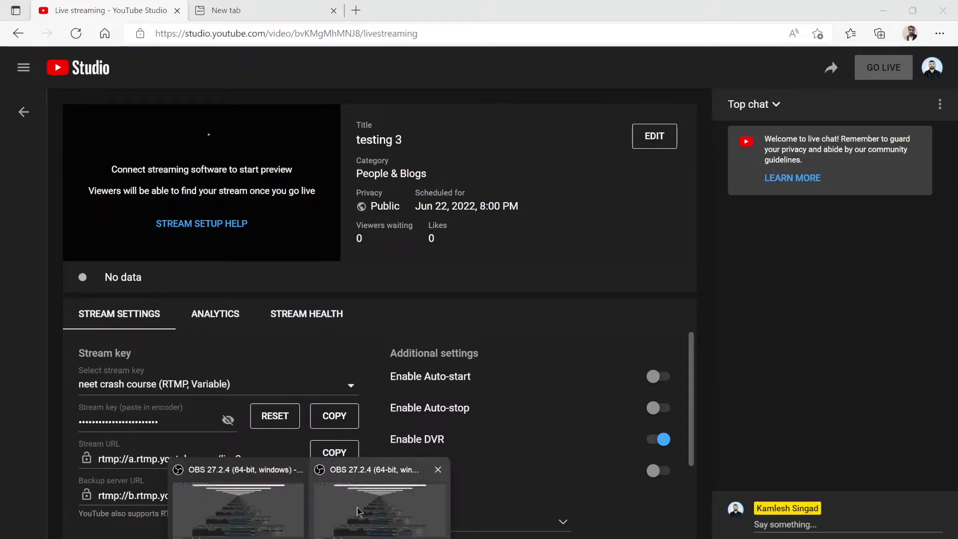
pyautogui.click(359, 511)
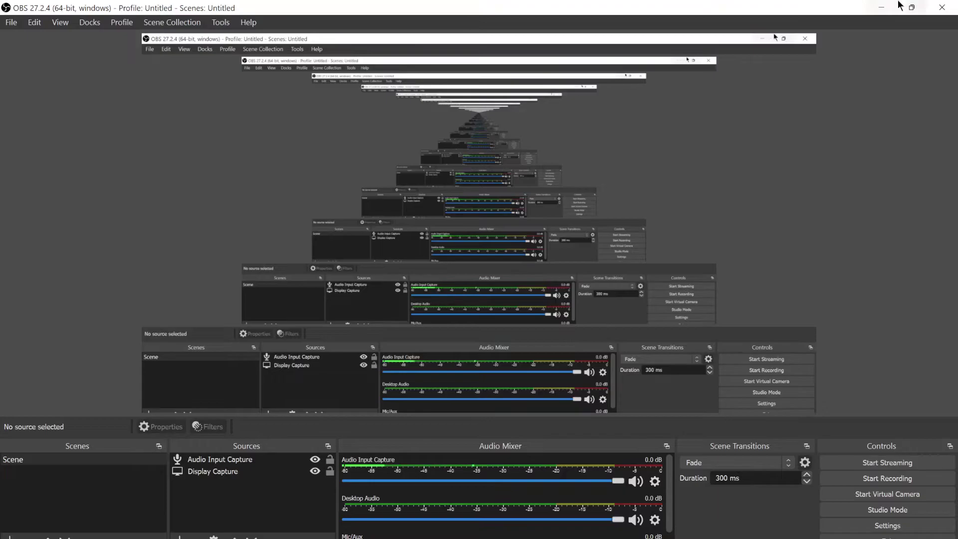
pyautogui.click(881, 7)
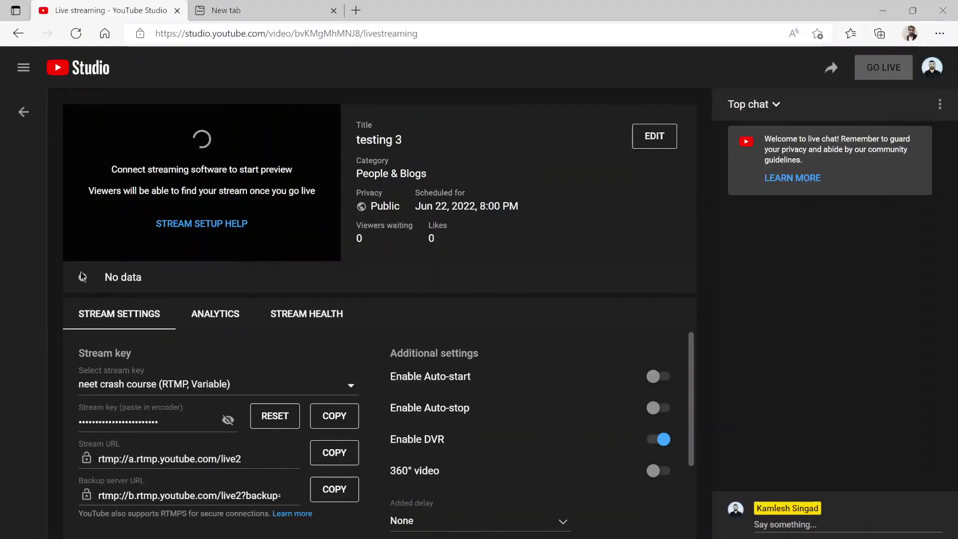
pyautogui.moveTo(102, 279); pyautogui.dragTo(241, 278)
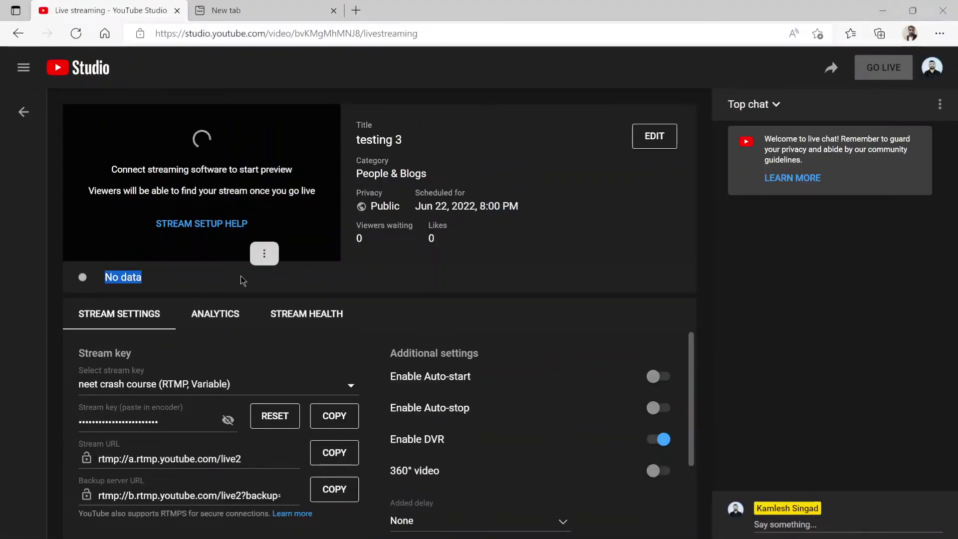
pyautogui.click(194, 282)
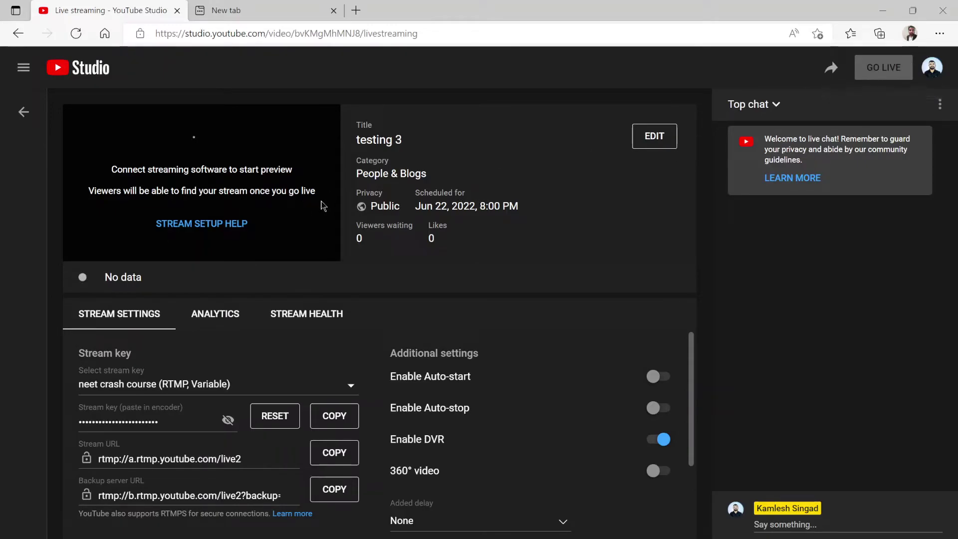
# Open the channel's YouTube page from the upcoming streams list and review its account menu for the YouTube Studio entry.
pyautogui.click(27, 113)
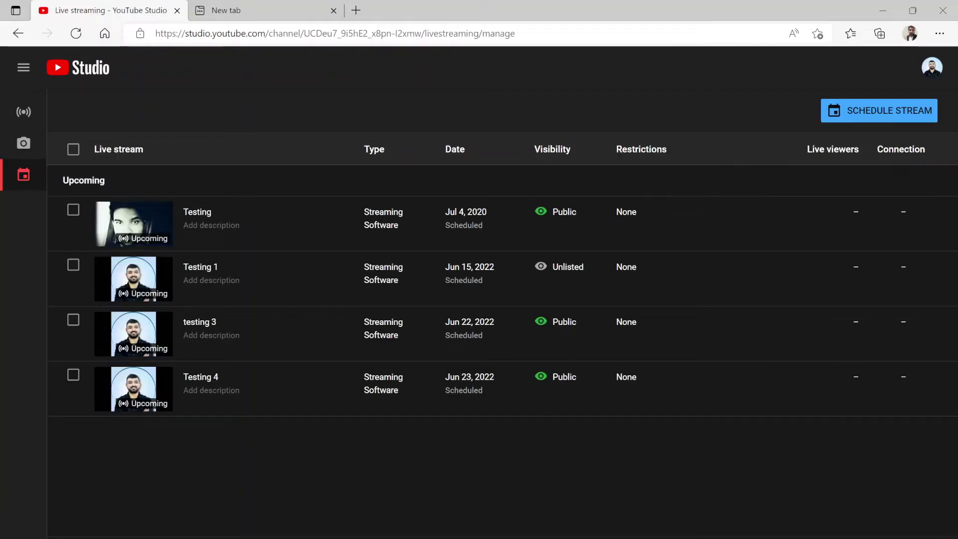
pyautogui.click(936, 73)
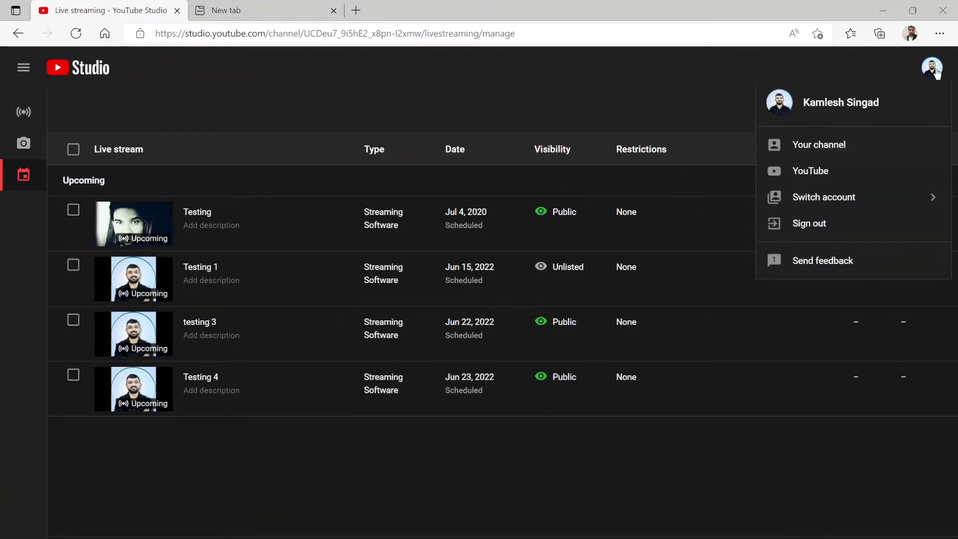
pyautogui.click(818, 145)
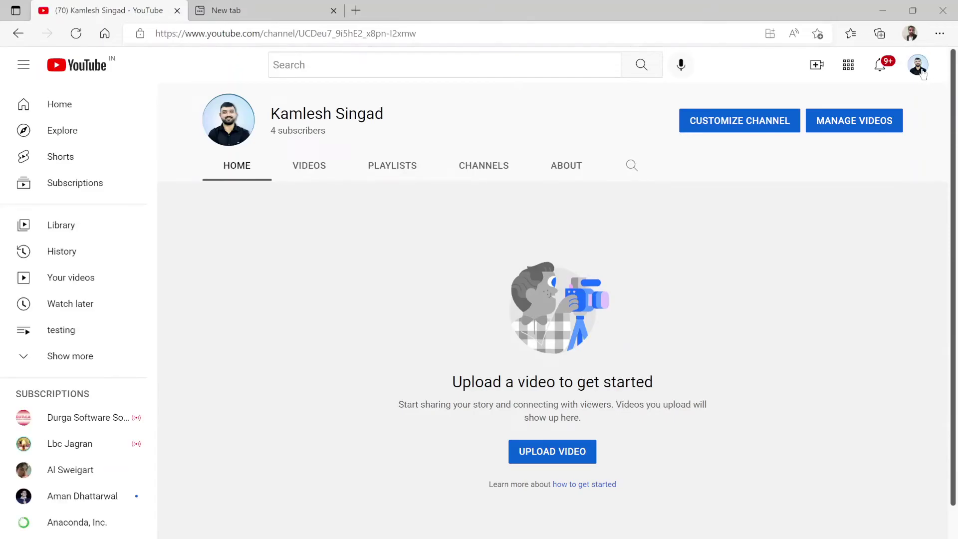
pyautogui.click(921, 70)
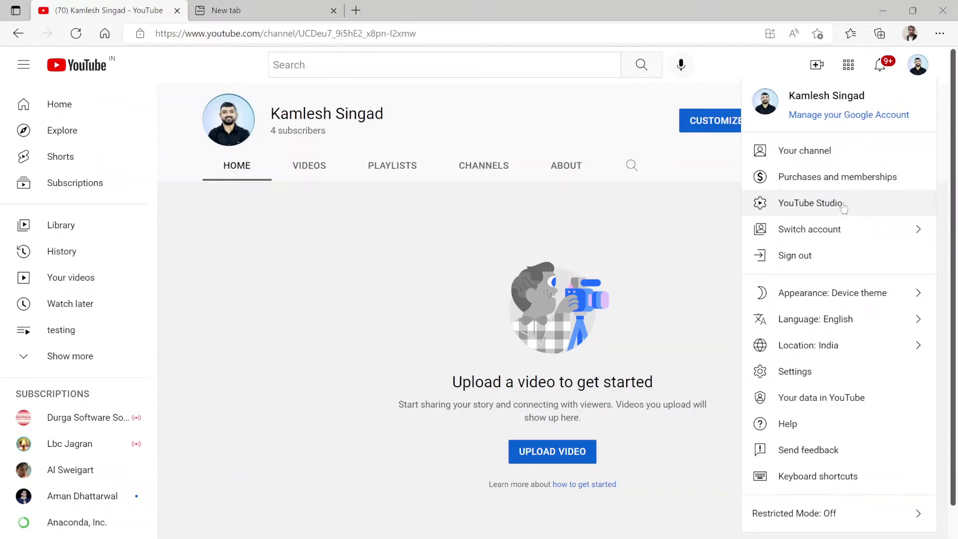
pyautogui.click(620, 109)
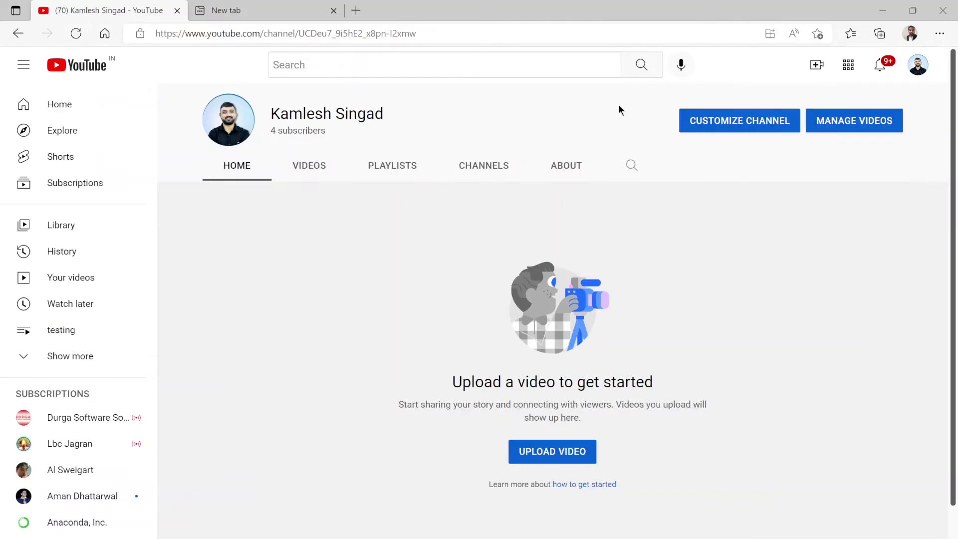
# Open the live streaming page from the channel page, view the Testing 4 stream's settings and return to the stream list.
pyautogui.click(817, 65)
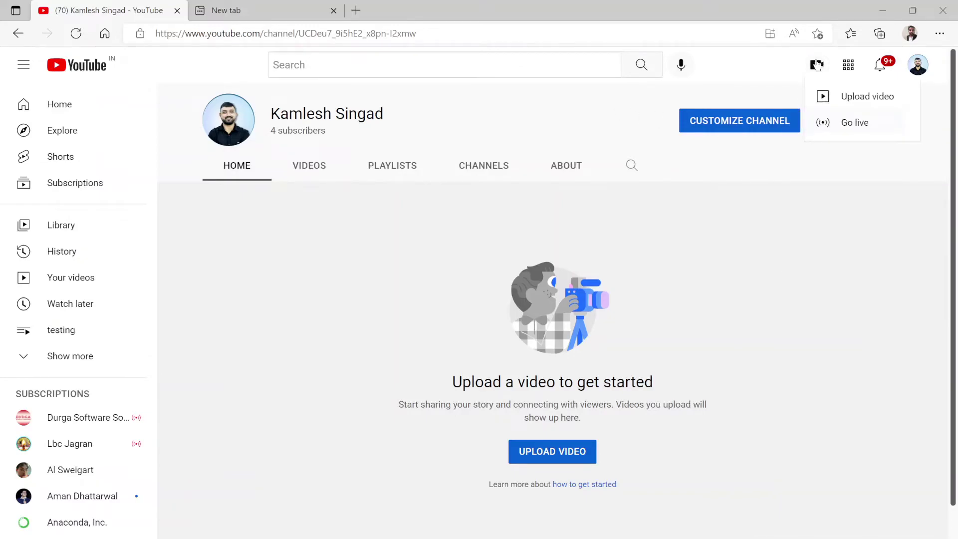
pyautogui.click(854, 122)
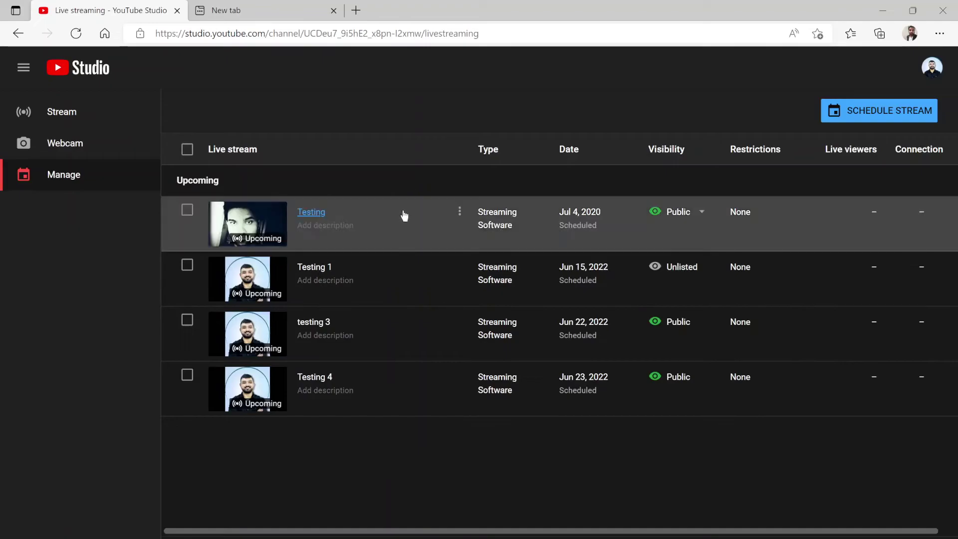
pyautogui.click(310, 385)
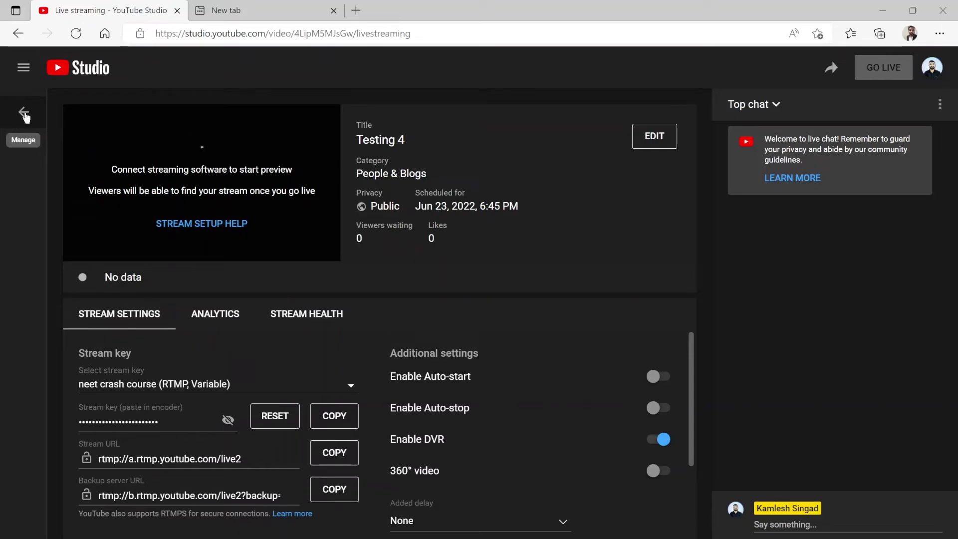
pyautogui.click(26, 116)
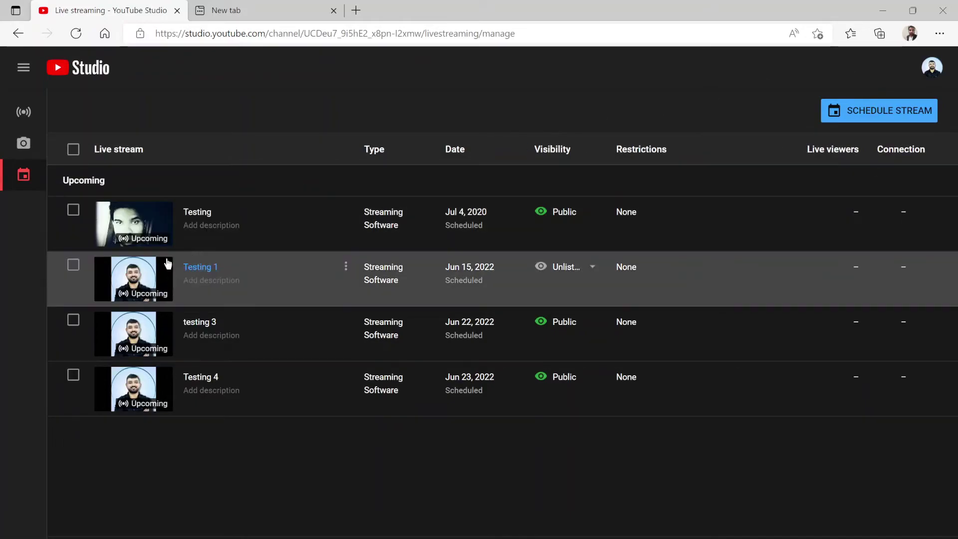
# Return to the channel's YouTube page and open the YouTube Studio dashboard from the account options.
pyautogui.click(932, 68)
pyautogui.click(843, 150)
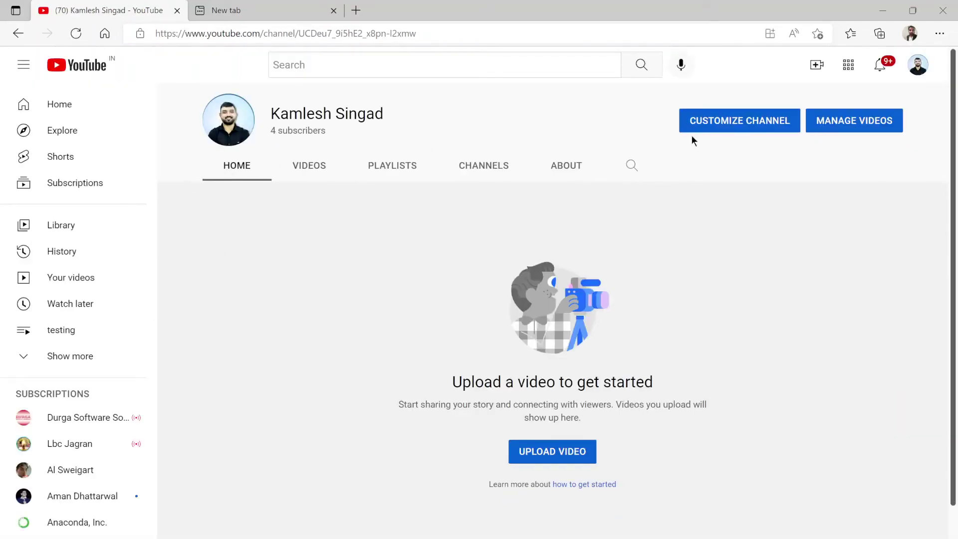
pyautogui.click(927, 70)
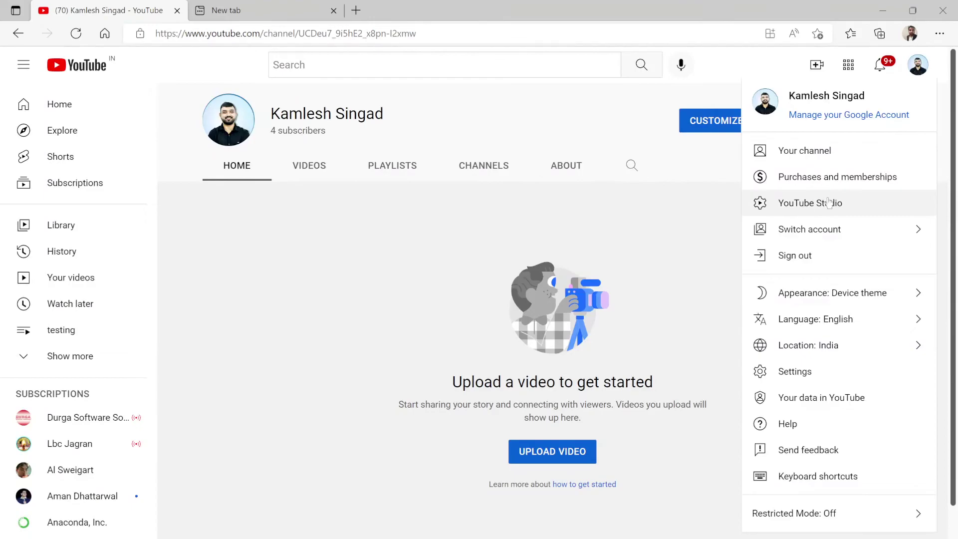
pyautogui.click(810, 202)
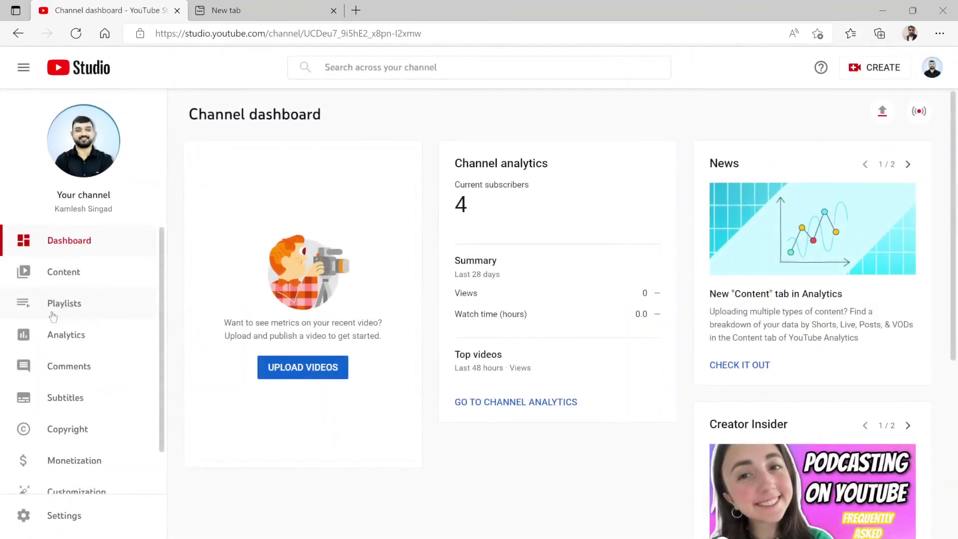
# Open the channel's Permissions settings in YouTube Studio and dismiss the stream permissions notice.
pyautogui.scroll(-1, 31, 307)
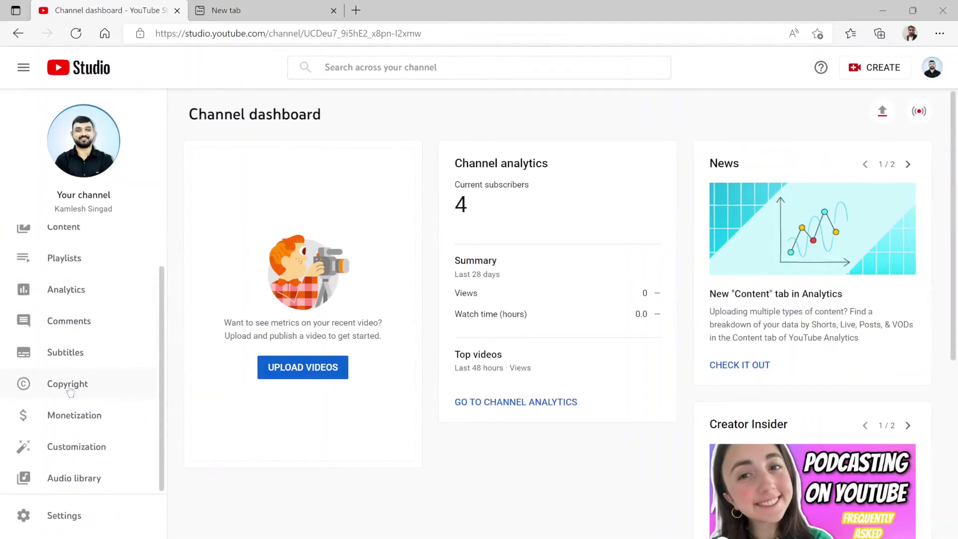
pyautogui.click(60, 522)
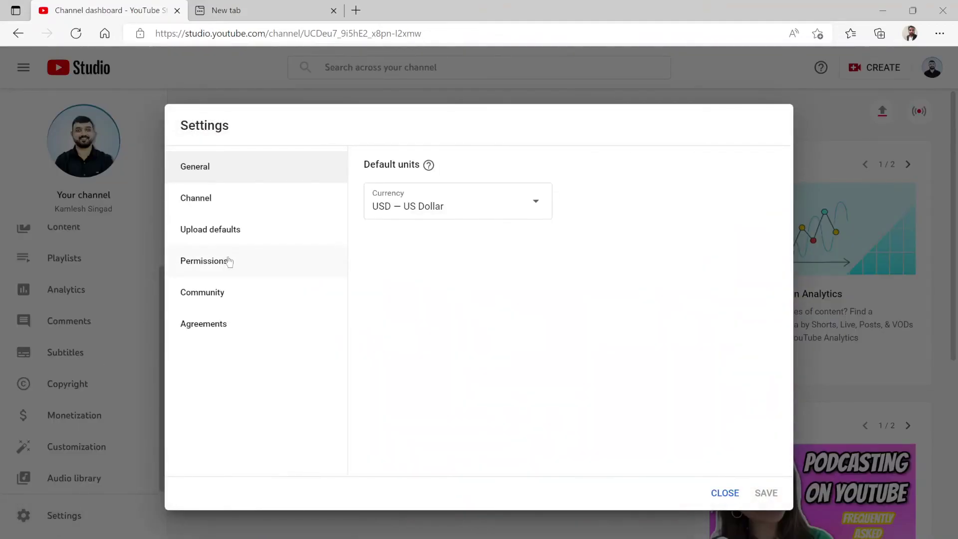
pyautogui.click(229, 262)
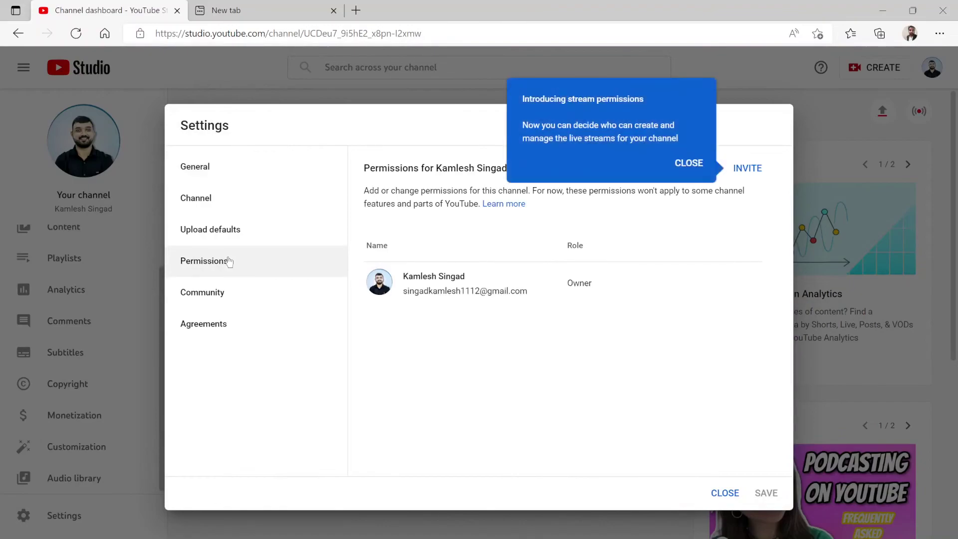
pyautogui.click(684, 164)
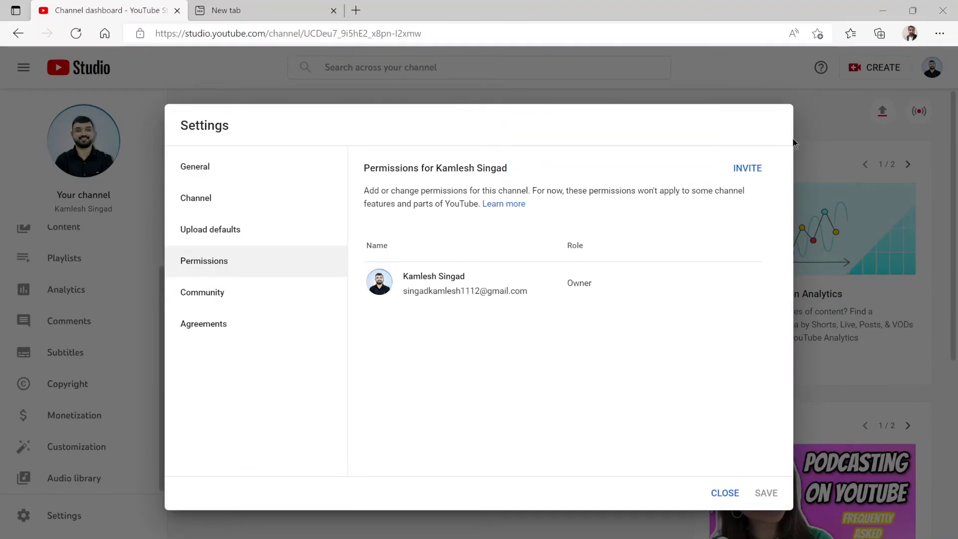
# Start a user invitation with sample text as the email, review the available access roles, and close the settings without inviting anyone.
pyautogui.click(747, 169)
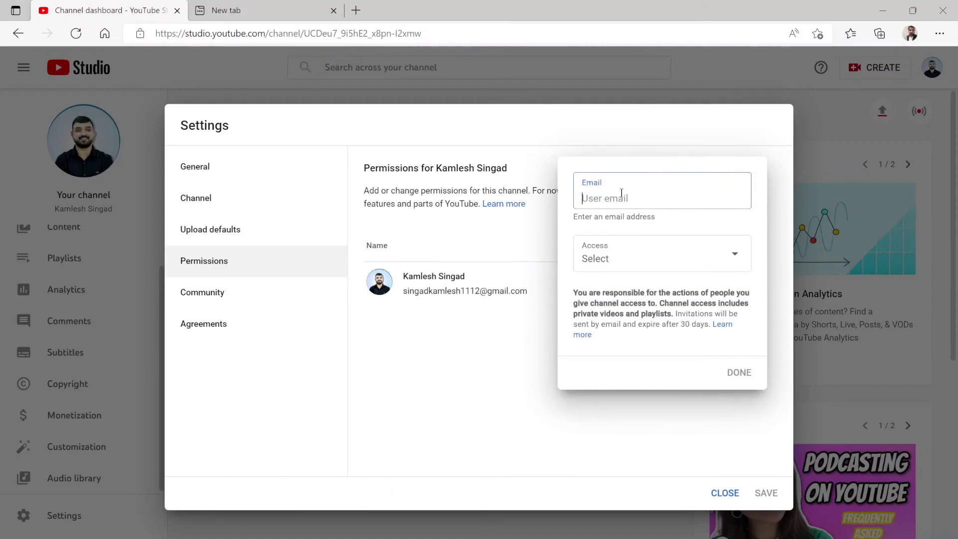
pyautogui.write('sinnbf')
pyautogui.click(631, 258)
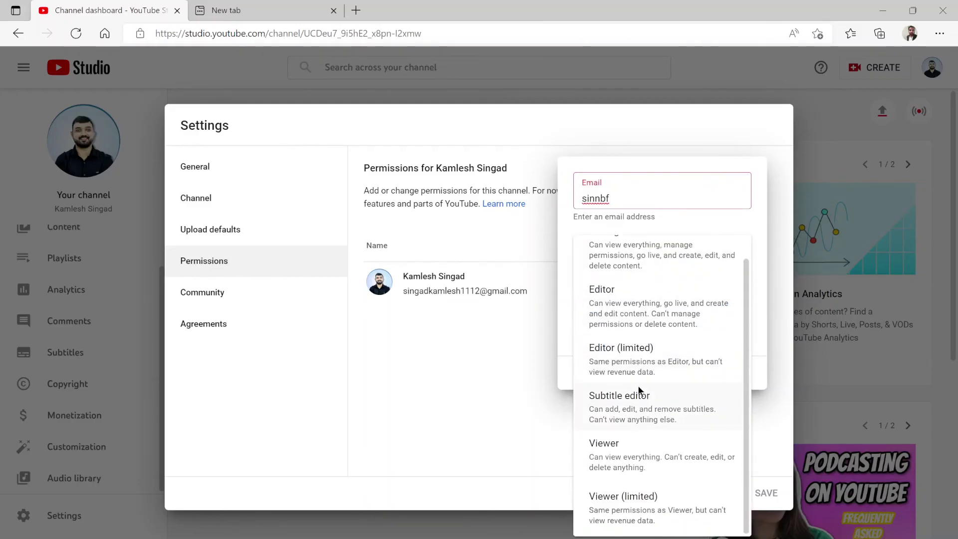
pyautogui.scroll(-1, 644, 382)
pyautogui.scroll(1, 658, 458)
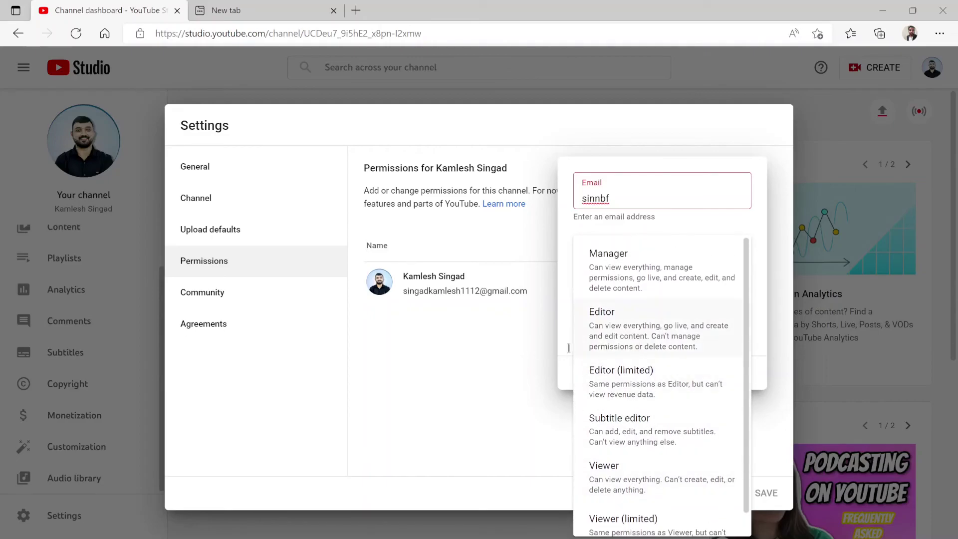
pyautogui.click(473, 383)
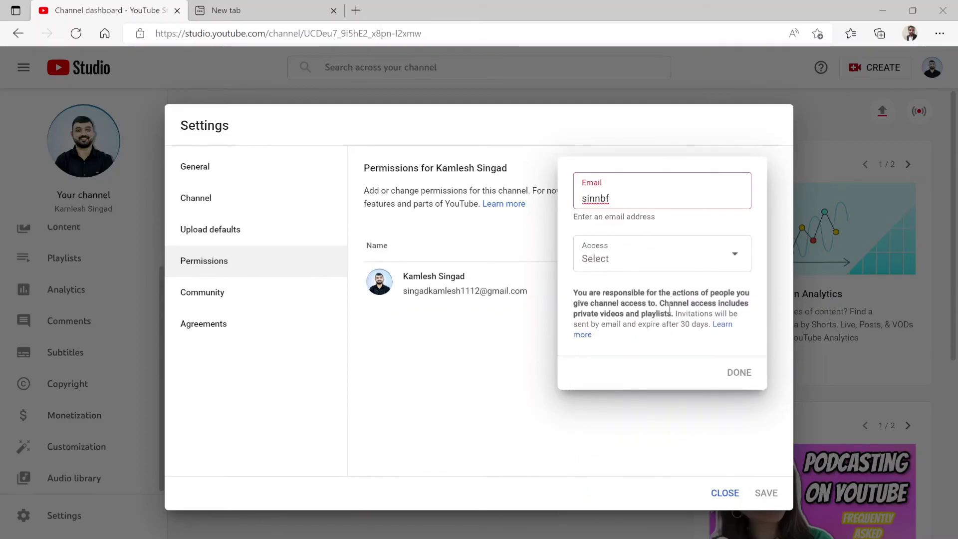
pyautogui.click(711, 492)
pyautogui.click(729, 492)
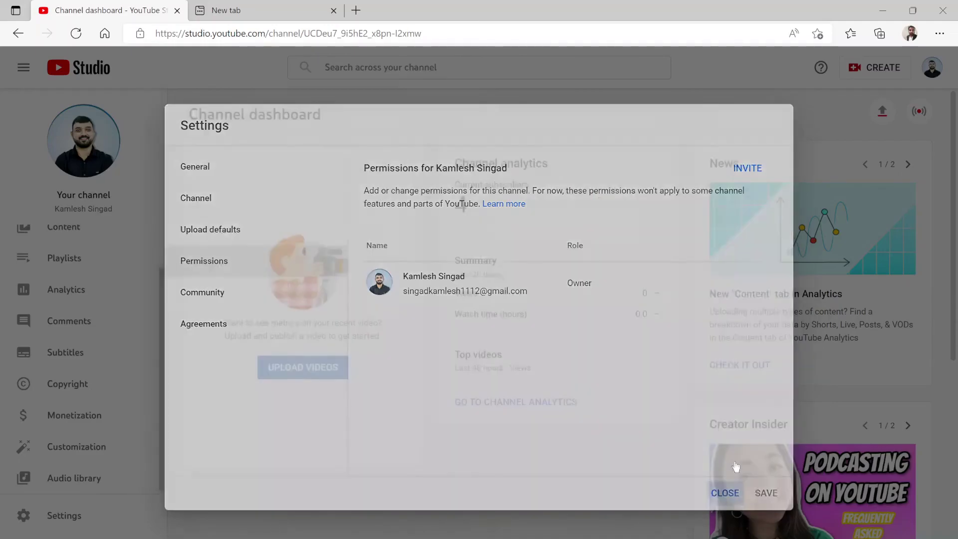